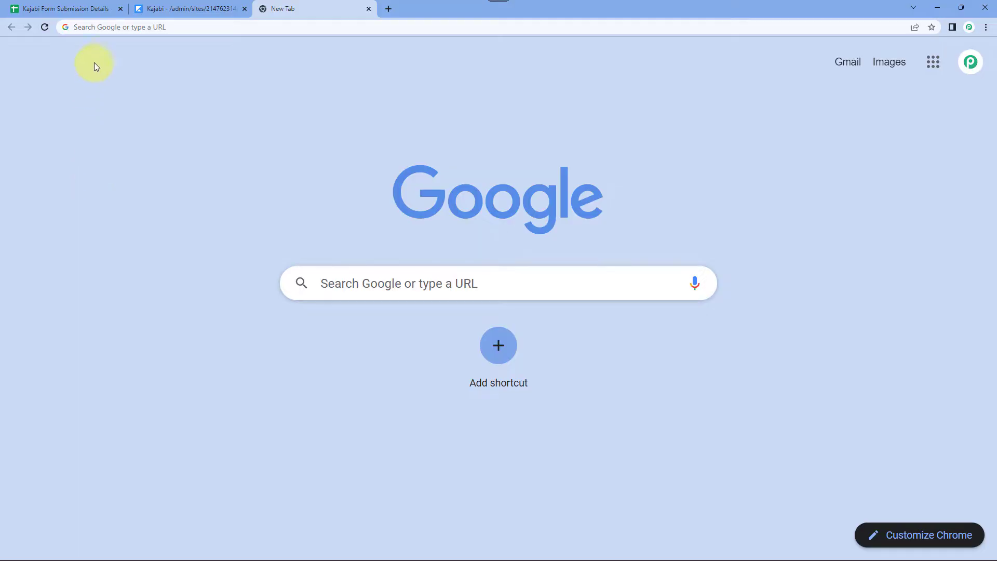
Go to pabbly.com, sign in, and open Pabbly Connect via Access Now
left_click(113, 28)
type("pa")
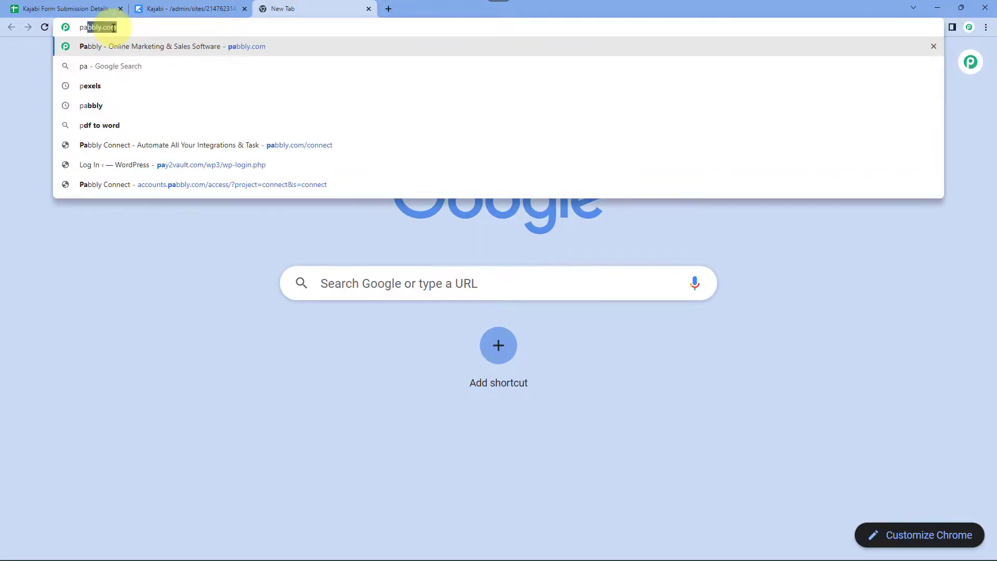
type("bb")
key("Return")
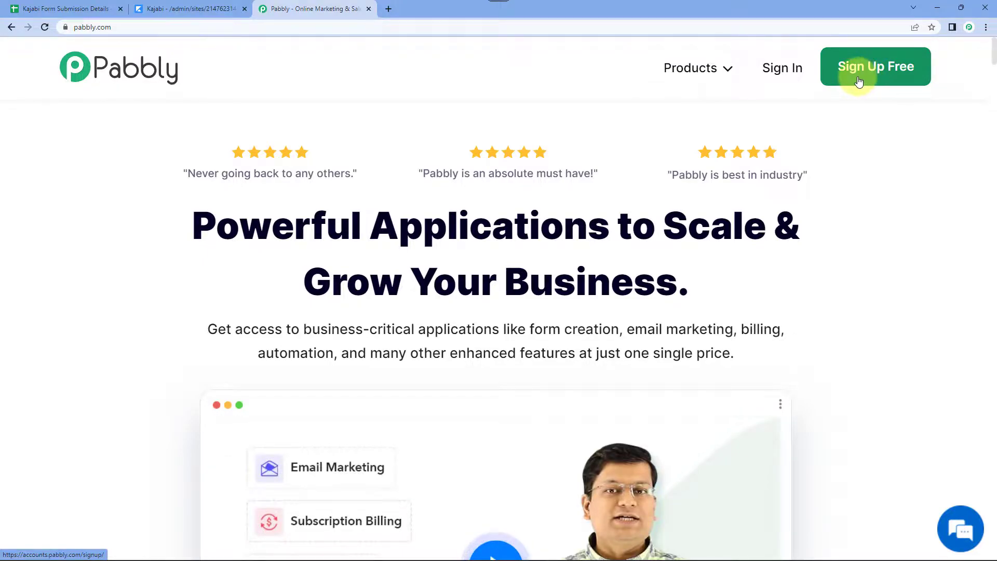
left_click(783, 73)
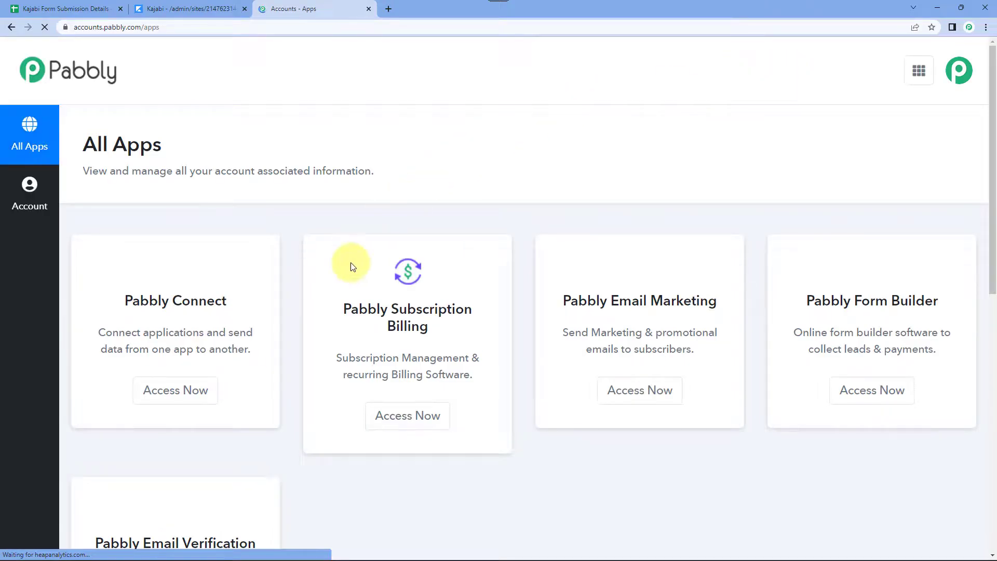
left_click(160, 404)
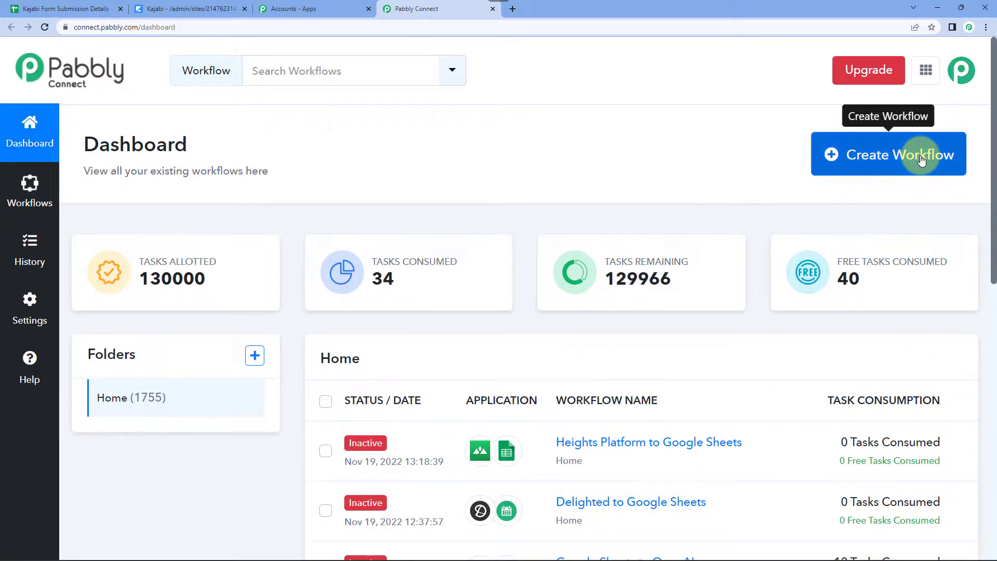
Create a new workflow named 'Kajabi to Google Sheets' and collapse its trigger card
left_click(922, 160)
left_click(334, 305)
type("Kajabi to Google Sheets")
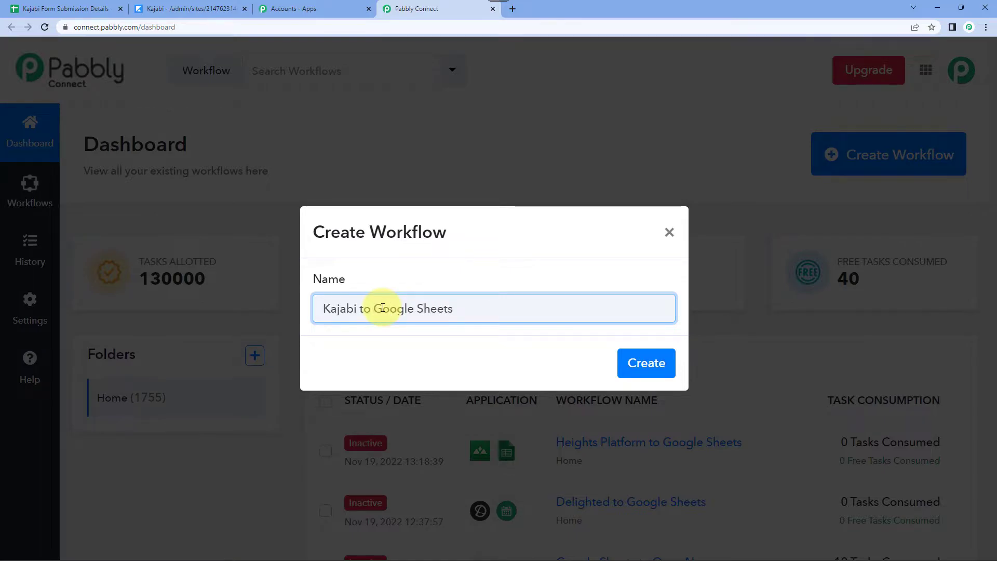
key("Return")
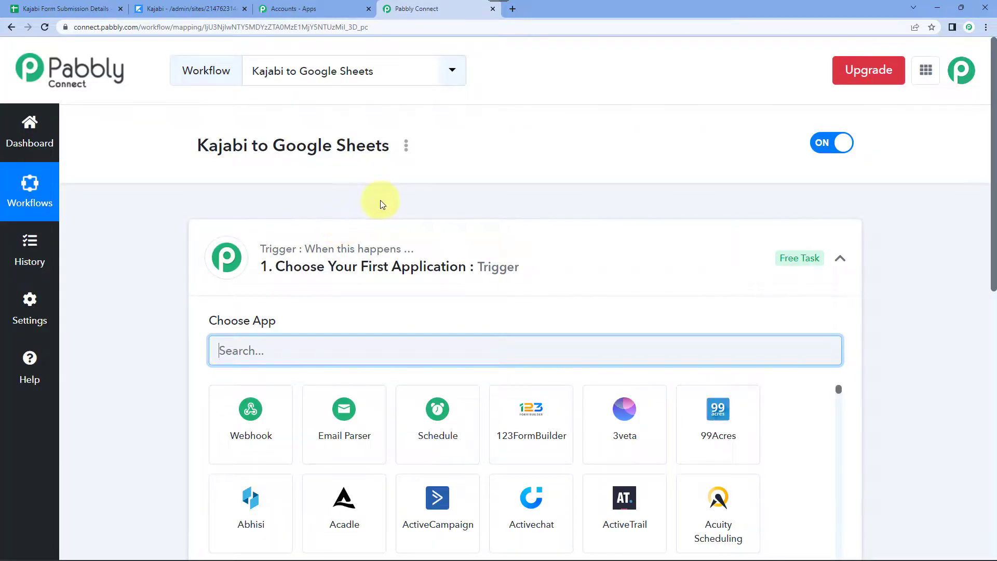
left_click(380, 205)
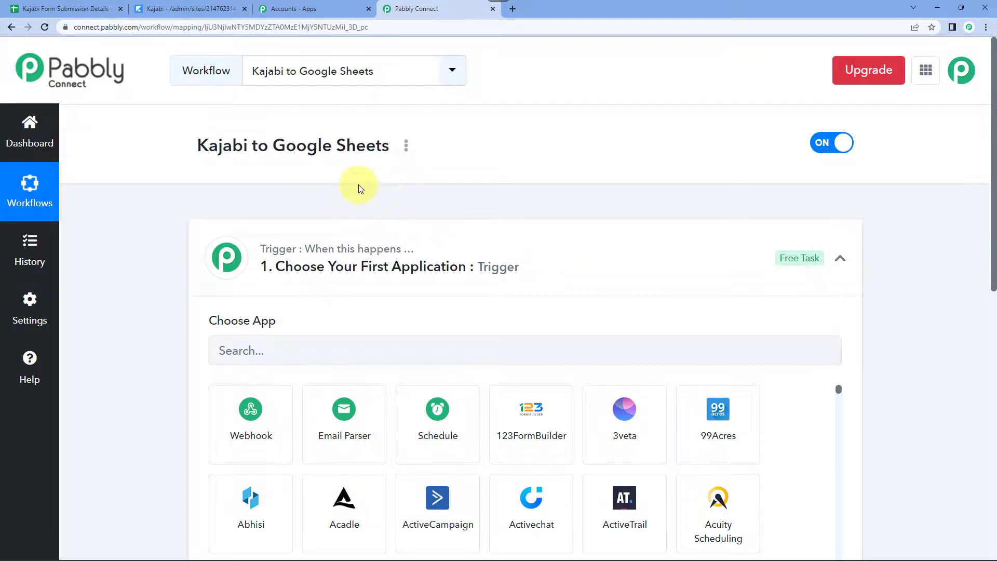
left_click(364, 253)
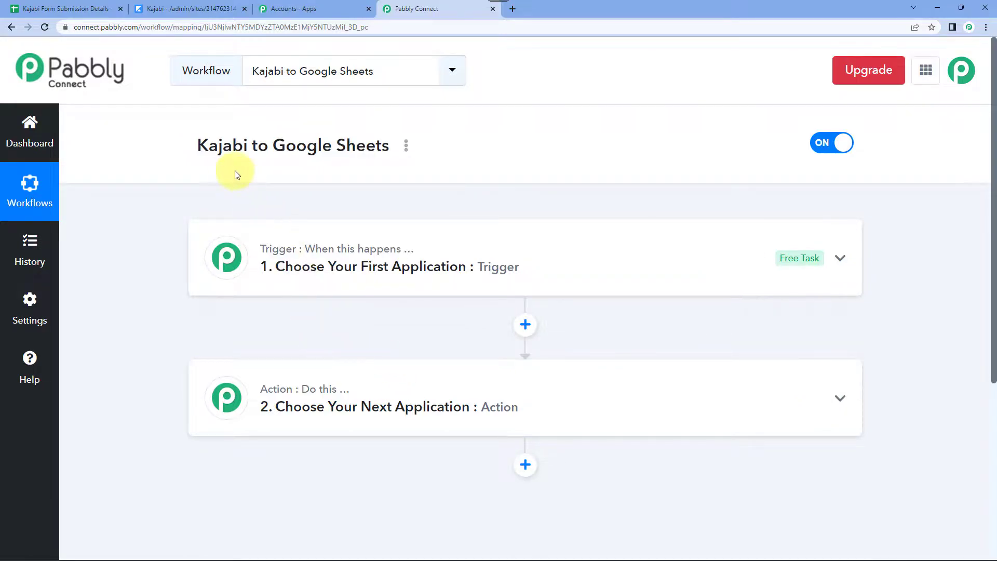
Switch to the Kajabi Form Submission Details spreadsheet
double_click(213, 145)
left_click(168, 166)
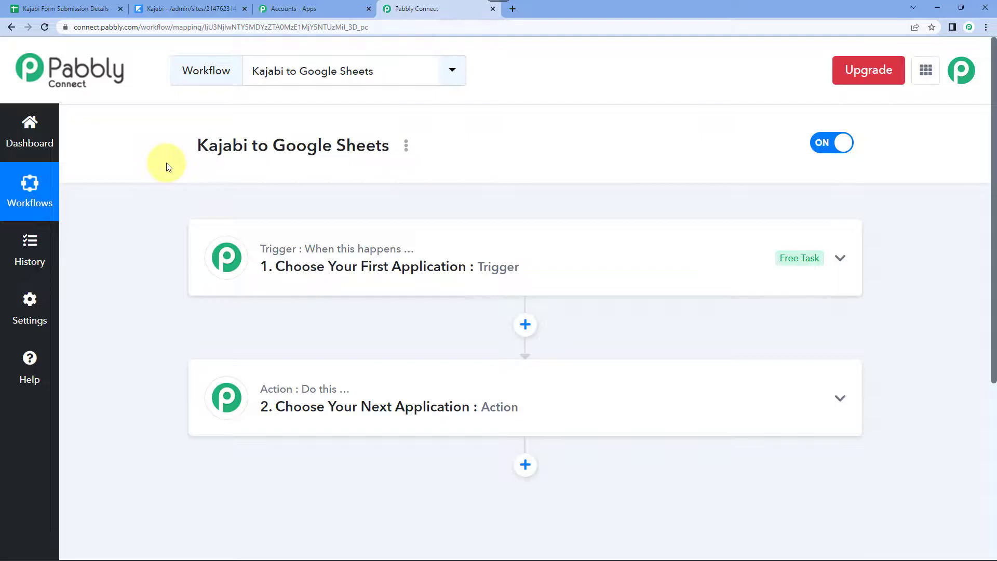
left_click(76, 8)
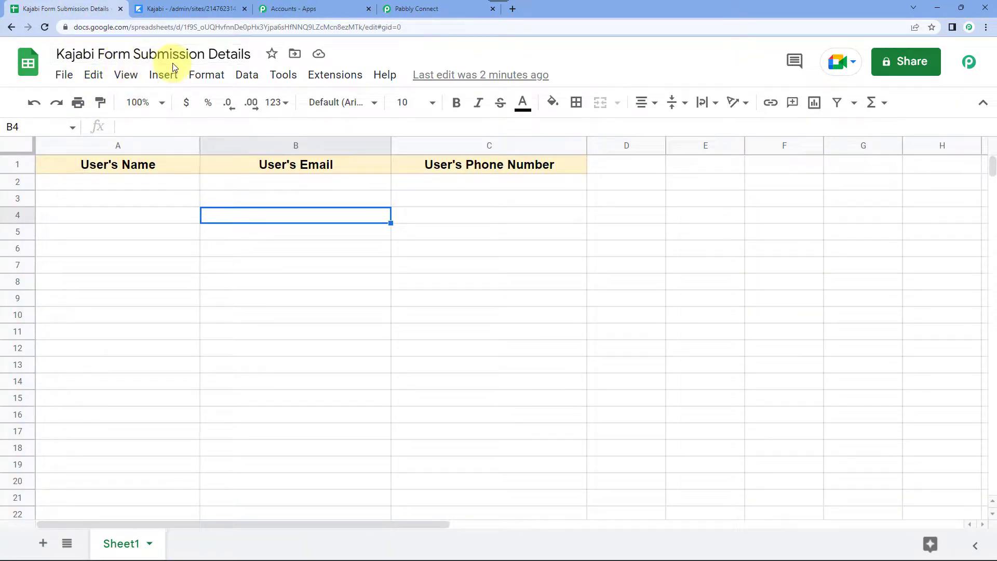
Point out the empty cells under User's Name, User's Email and User's Phone Number
left_click(128, 185)
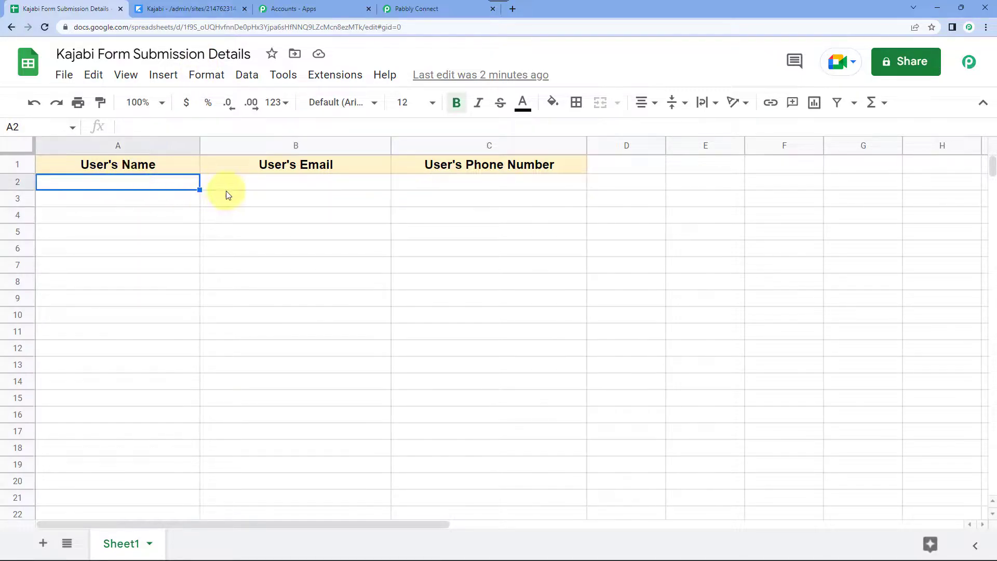
left_click(284, 188)
left_click(522, 183)
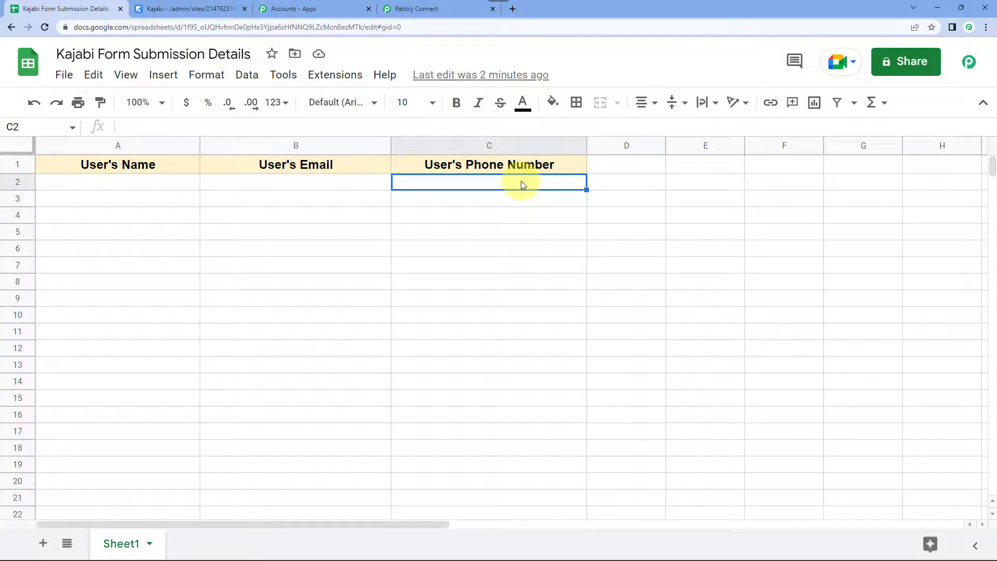
Set the workflow trigger to Kajabi with the New Form Submission event
left_click(444, 4)
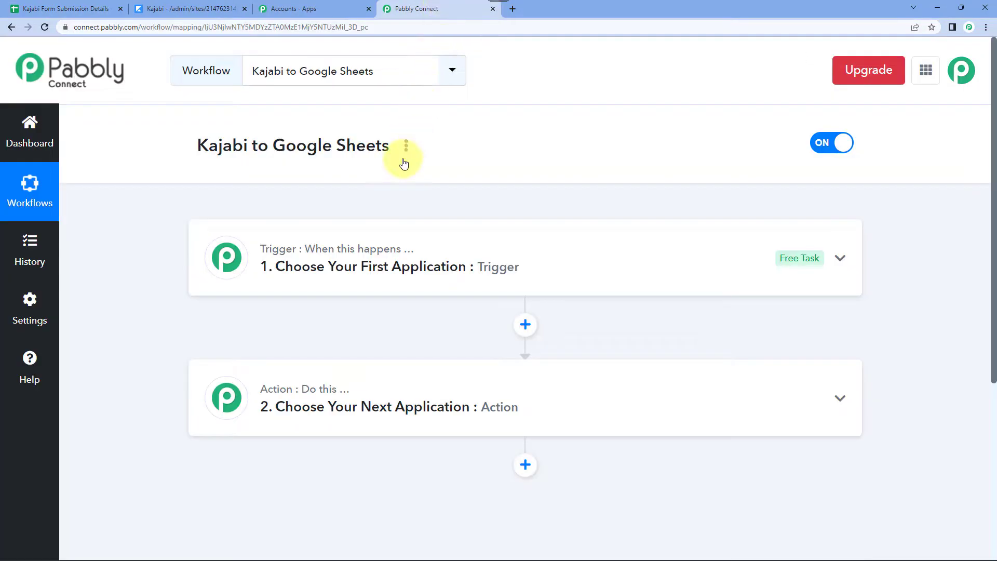
left_click(341, 254)
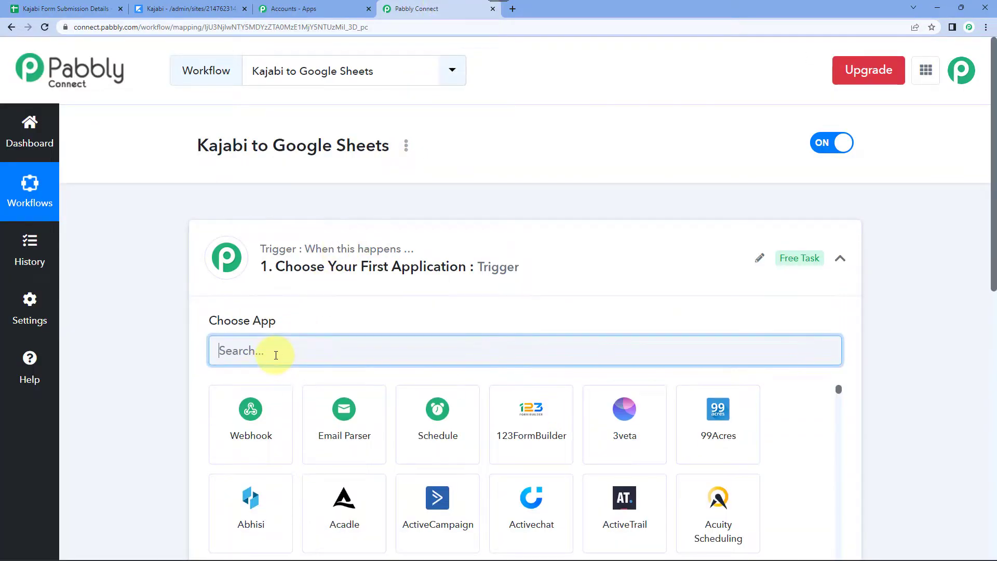
type("Kajab")
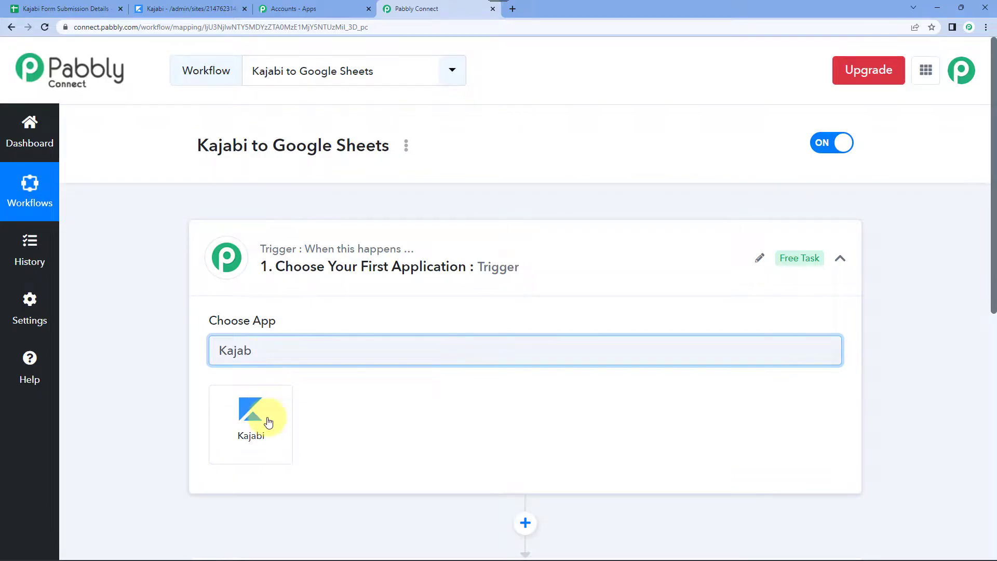
left_click(268, 441)
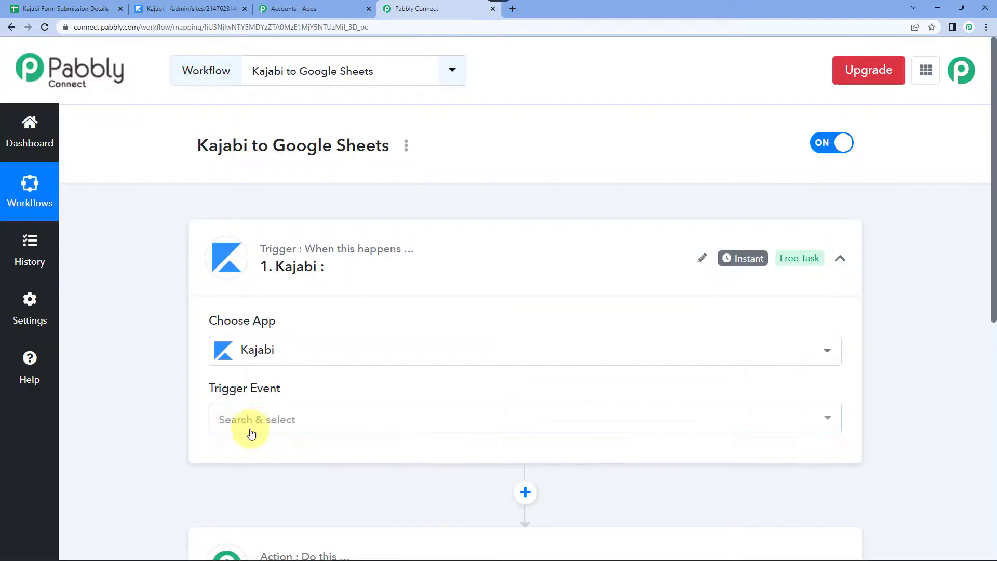
left_click(255, 422)
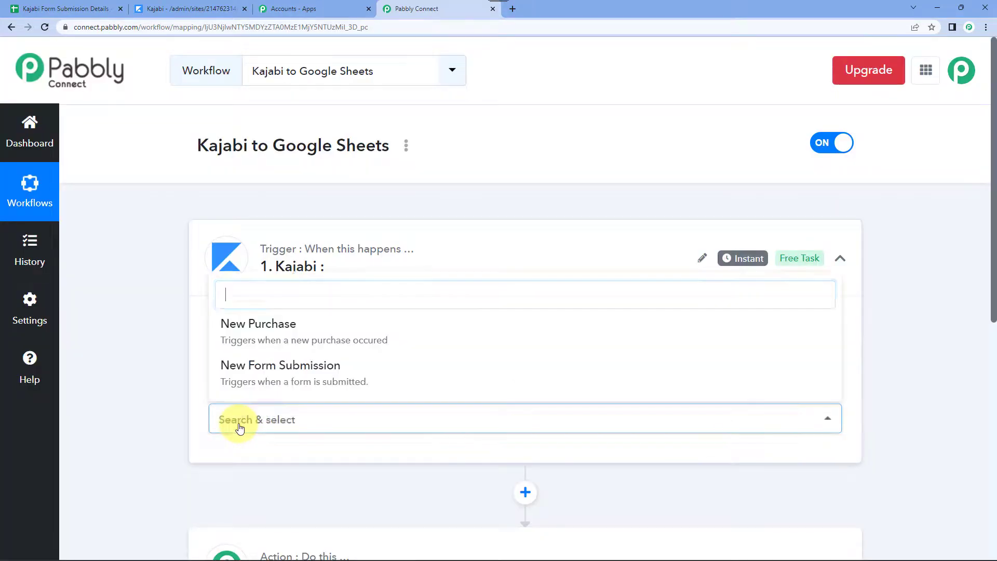
left_click(276, 387)
Copy the trigger's webhook URL and switch to the Kajabi admin dashboard
scroll(186, 388, "down", 1)
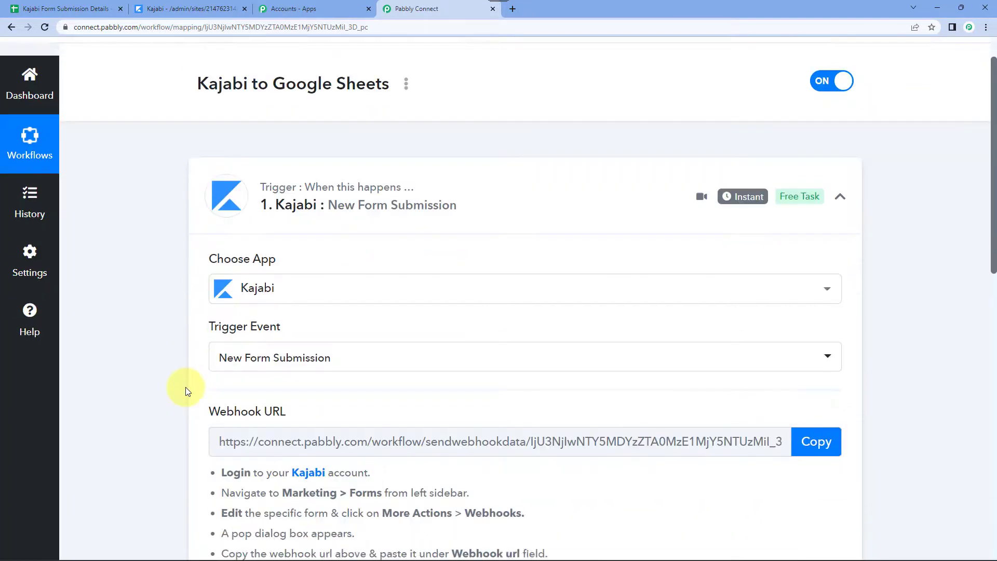
scroll(185, 388, "down", 3)
left_click(814, 301)
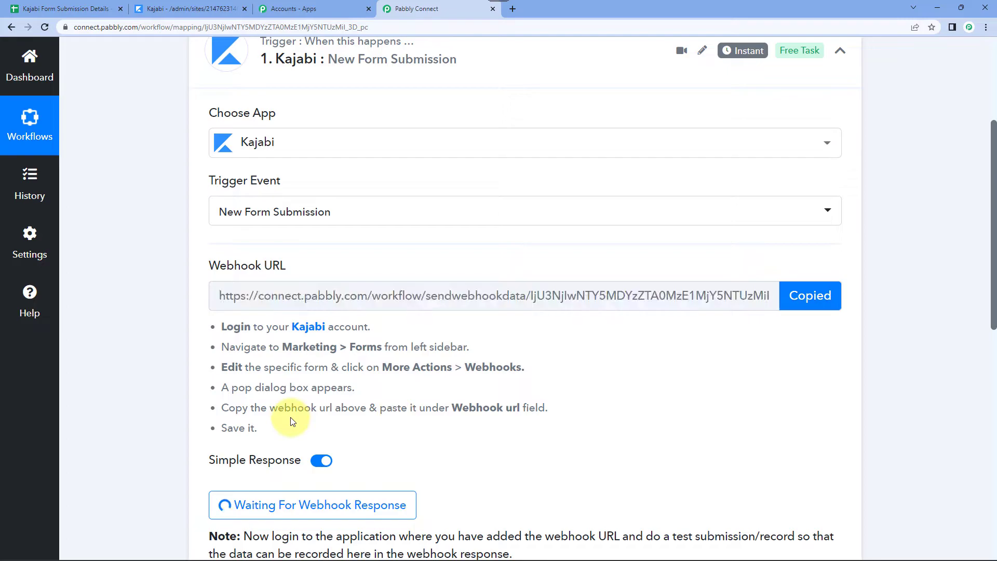
left_click_drag(291, 420, 228, 327)
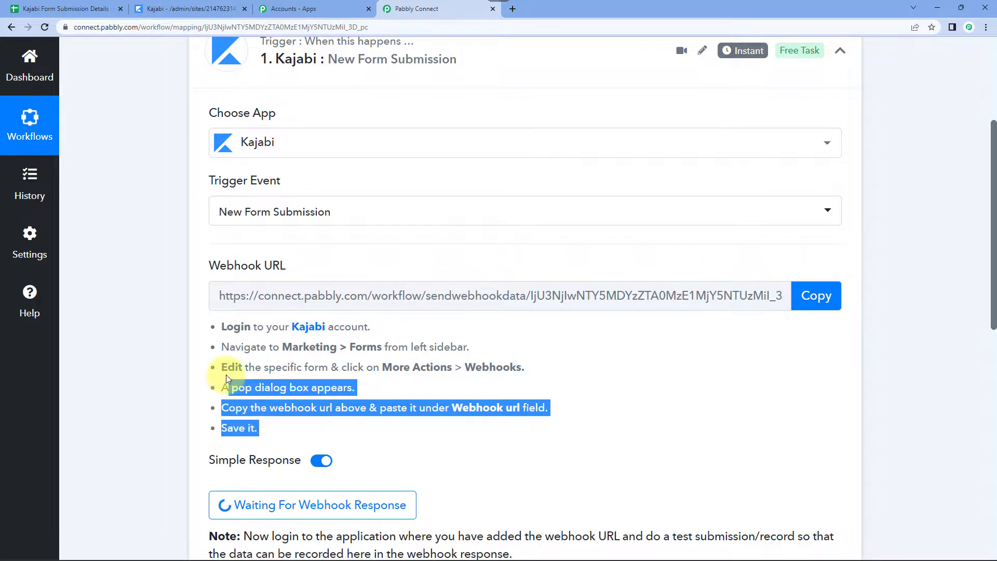
left_click(193, 327)
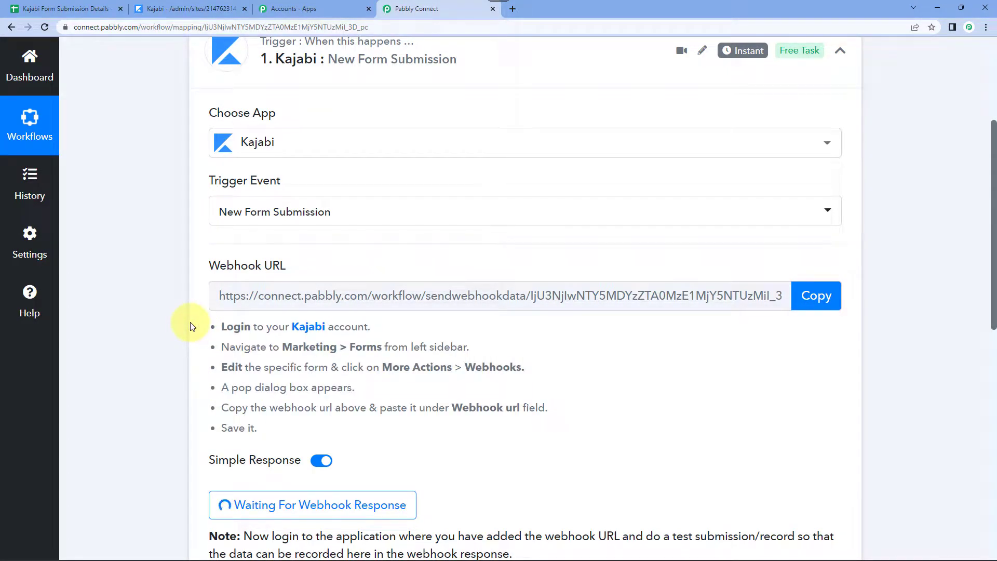
left_click(206, 6)
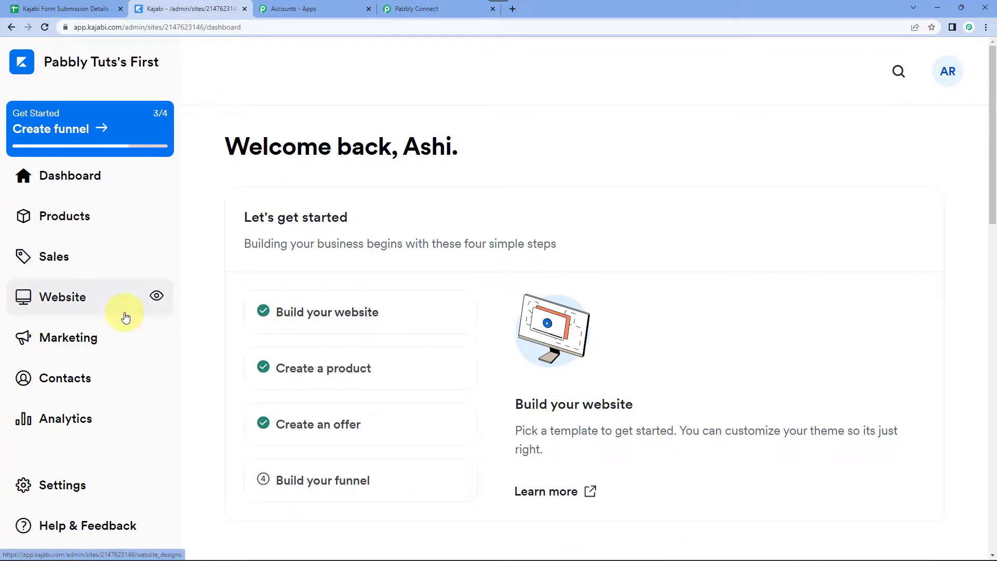
Go to Kajabi's Marketing section and open the Forms list
scroll(82, 337, "down", 1)
left_click(61, 341)
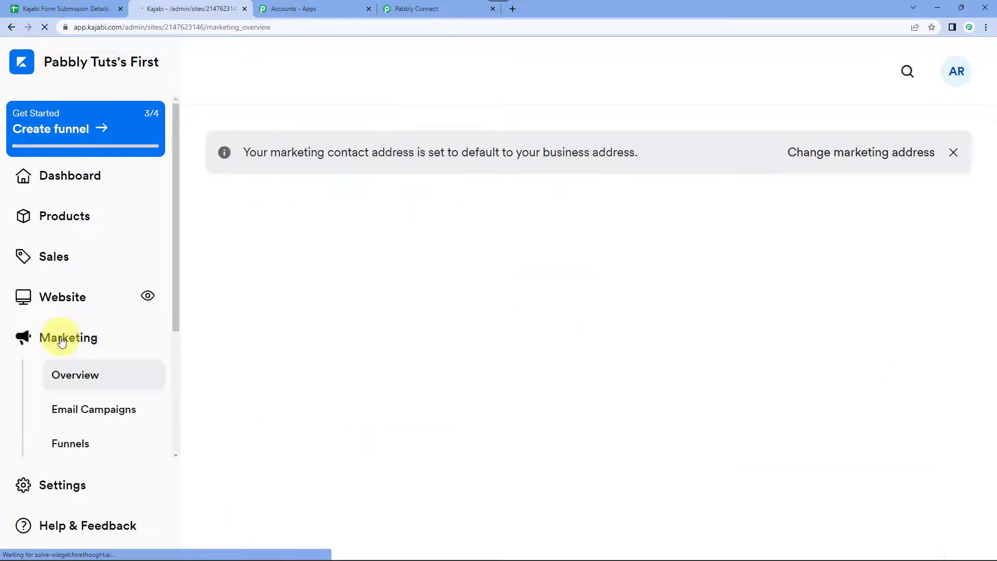
scroll(67, 364, "down", 3)
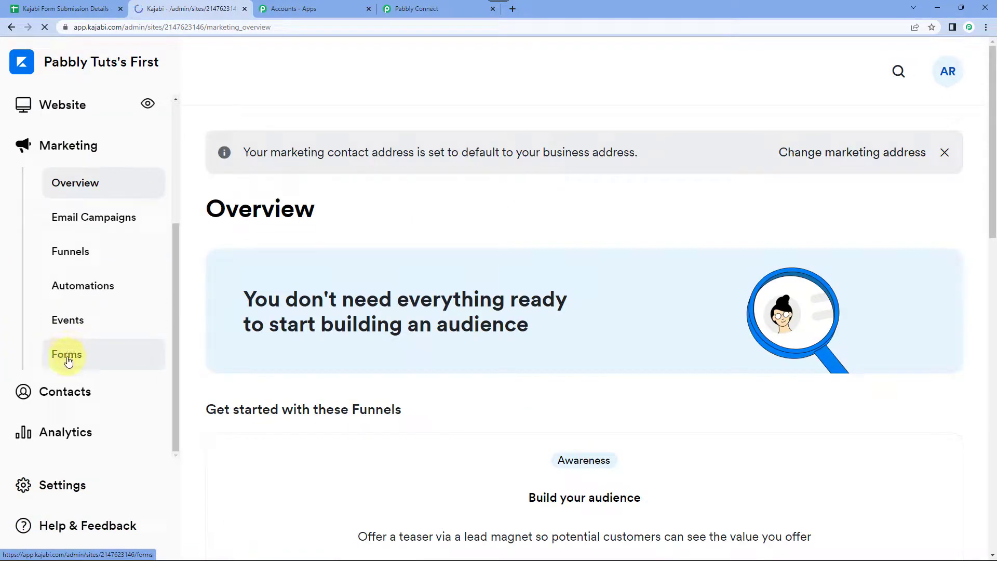
left_click(68, 359)
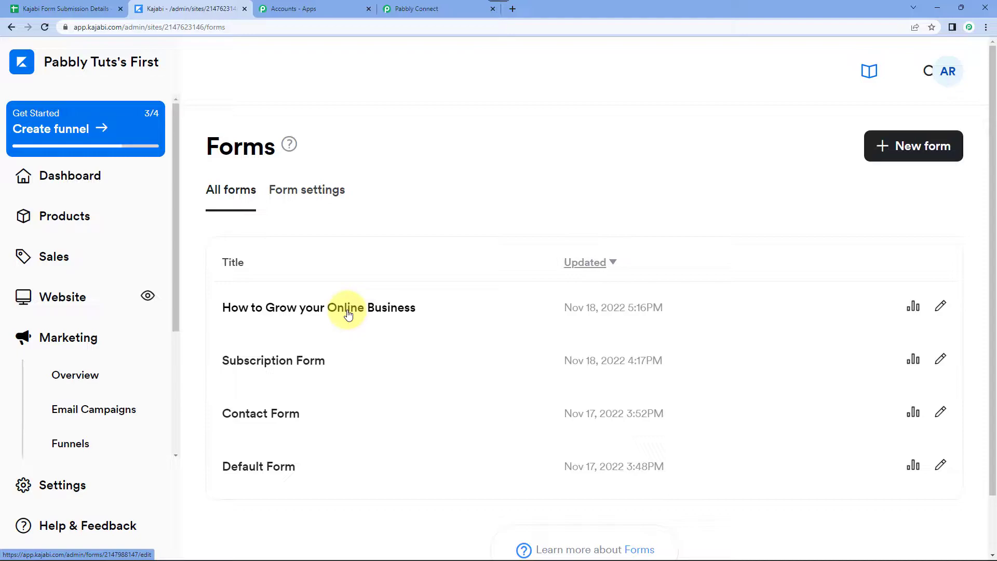
Open the How to Grow your Online Business form and copy Pabbly's webhook URL
left_click(57, 9)
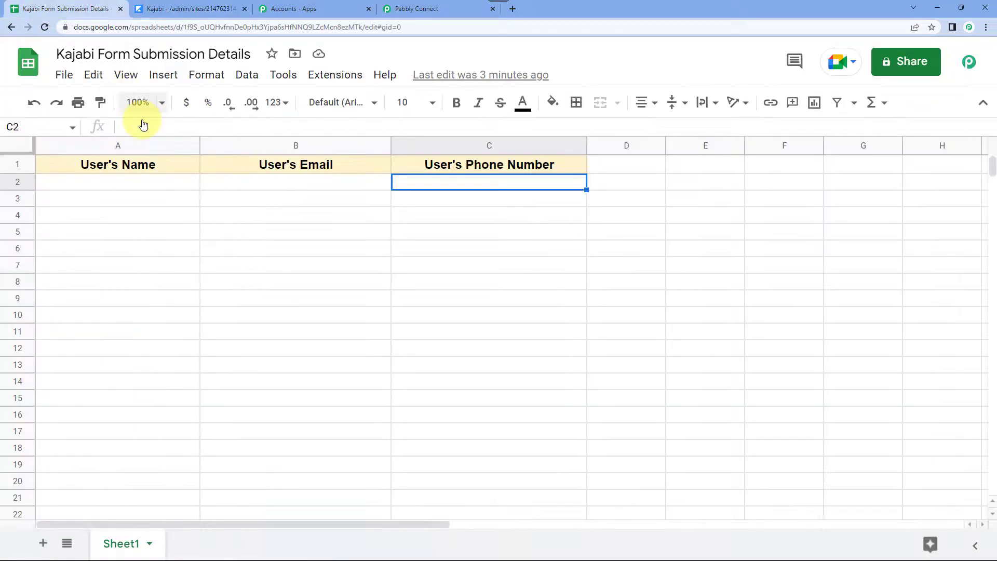
left_click(431, 13)
left_click(184, 10)
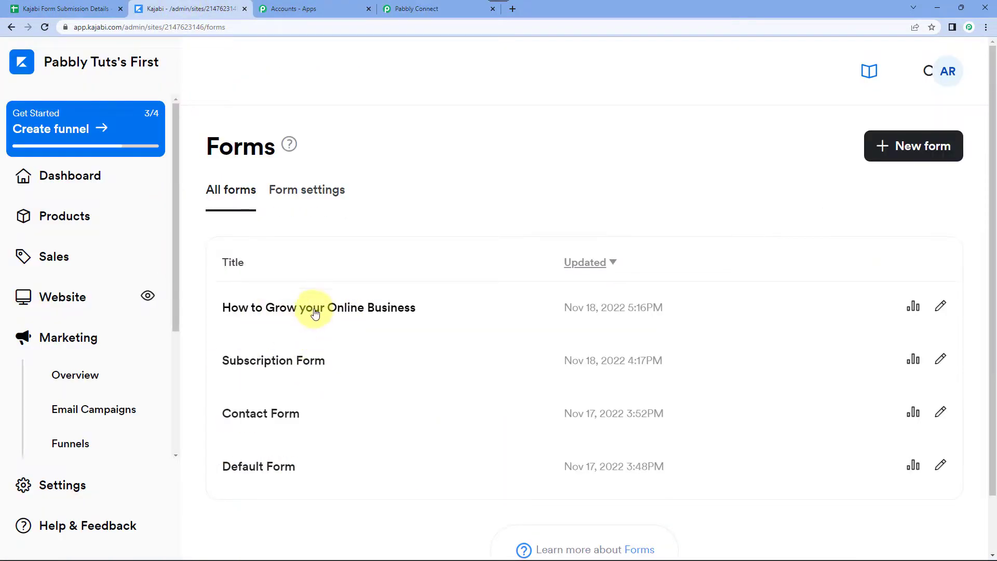
left_click(315, 311)
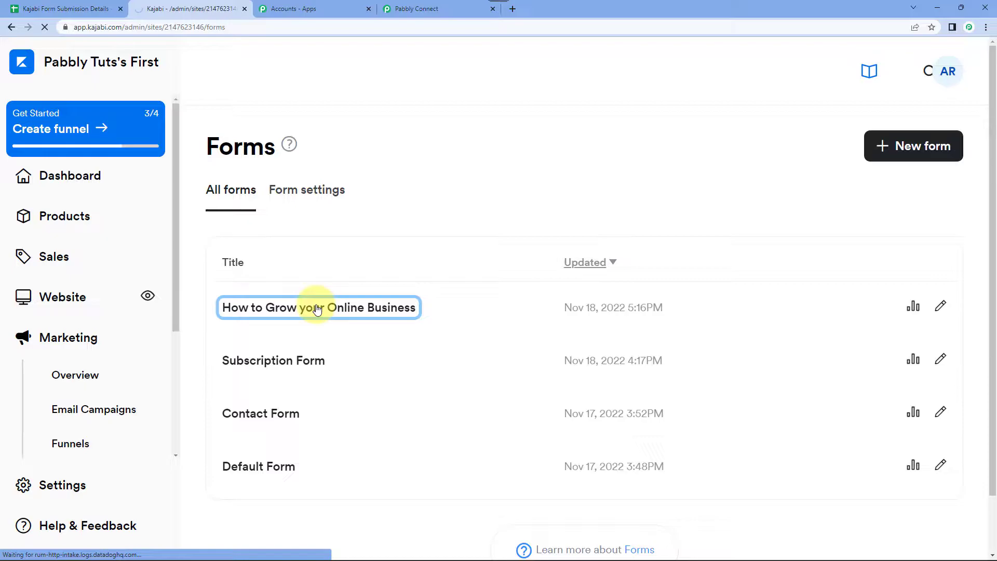
left_click(416, 9)
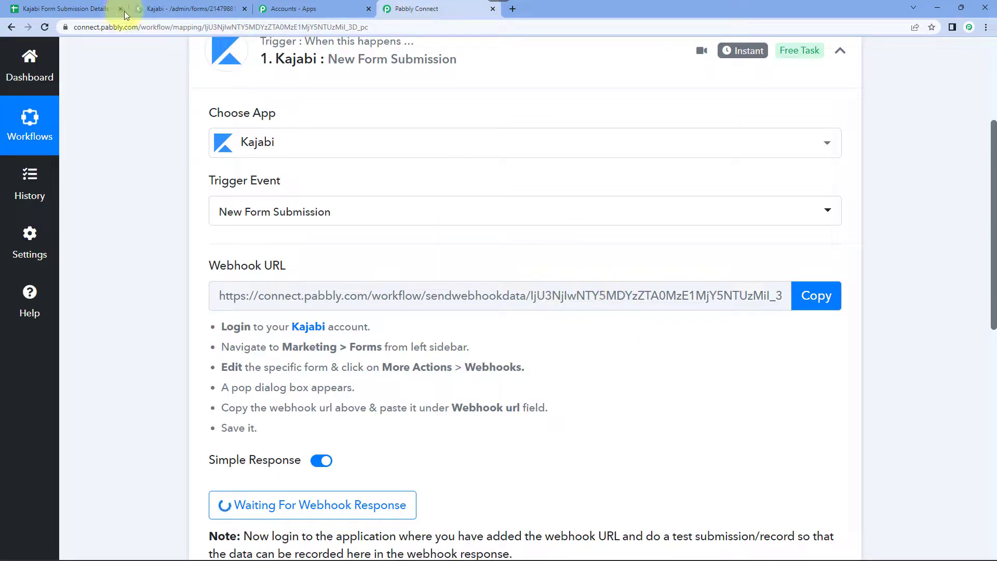
left_click(815, 295)
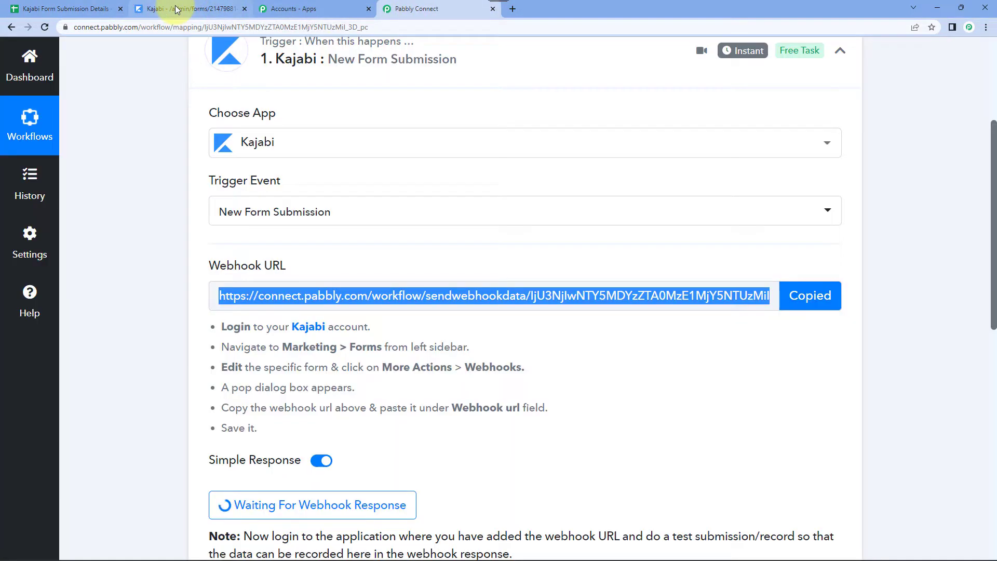
Replace the form's old webhook URL with the copied Pabbly URL in Webhooks and save
left_click(177, 9)
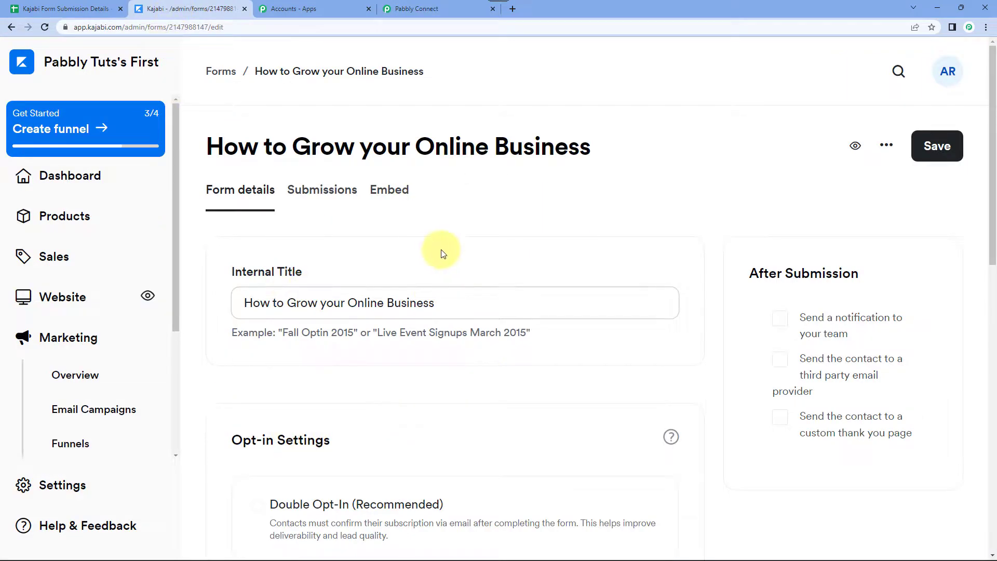
left_click(887, 147)
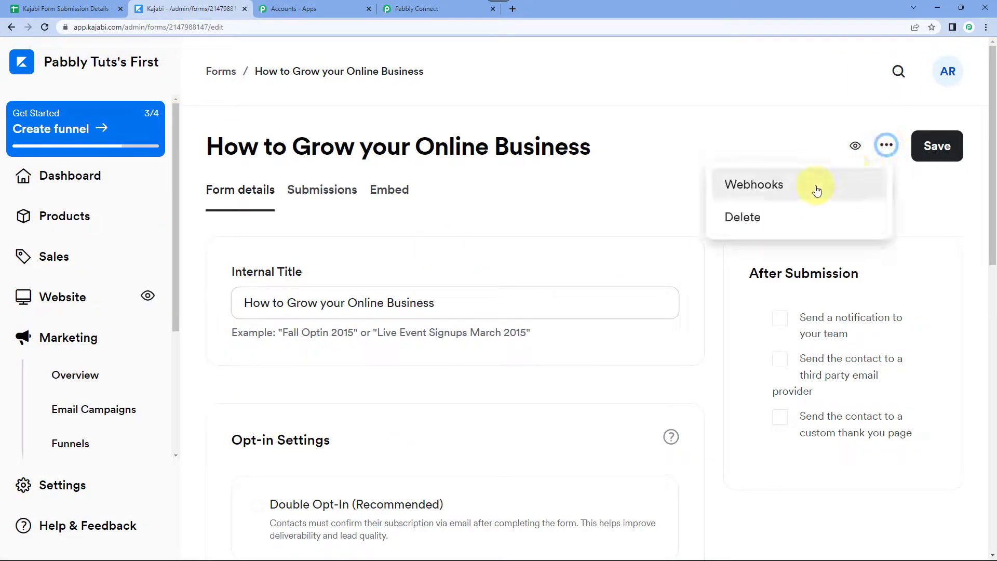
left_click(816, 187)
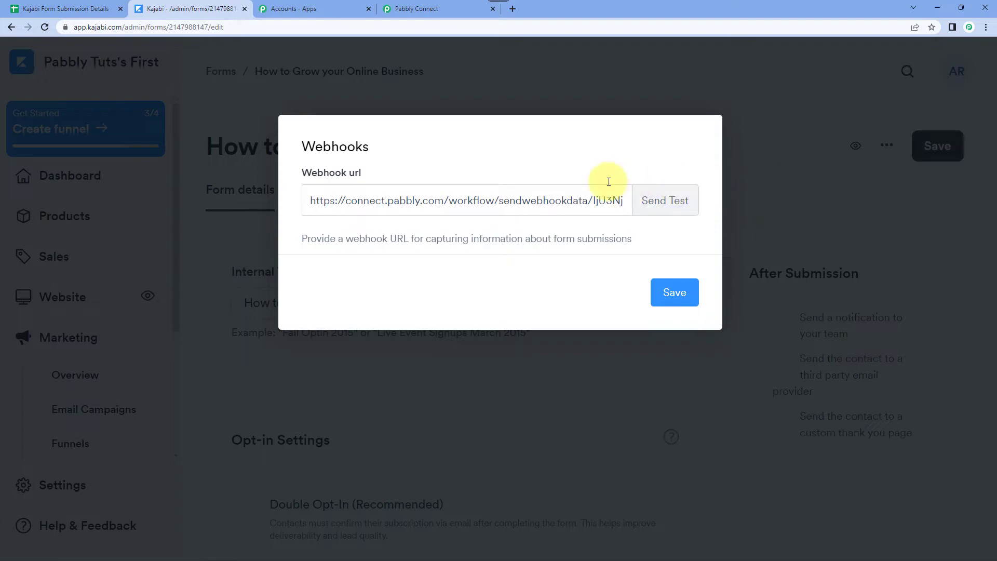
triple_click(336, 199)
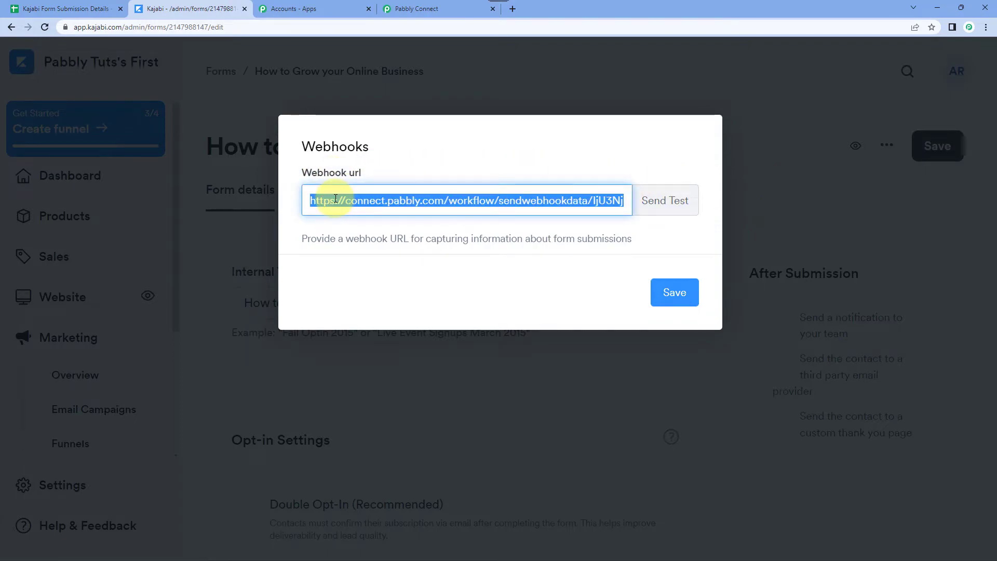
key("BackSpace")
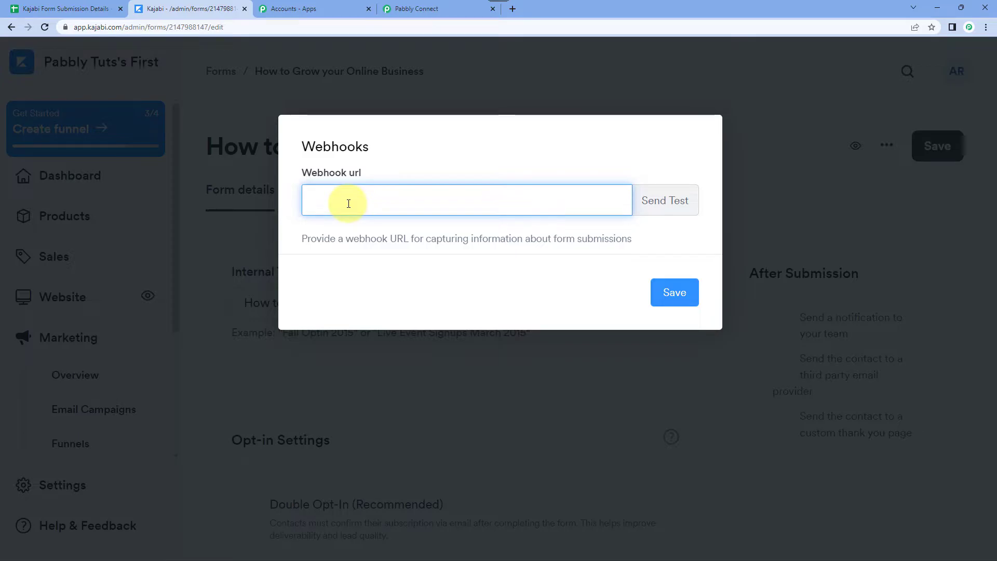
left_click(415, 9)
left_click(810, 296)
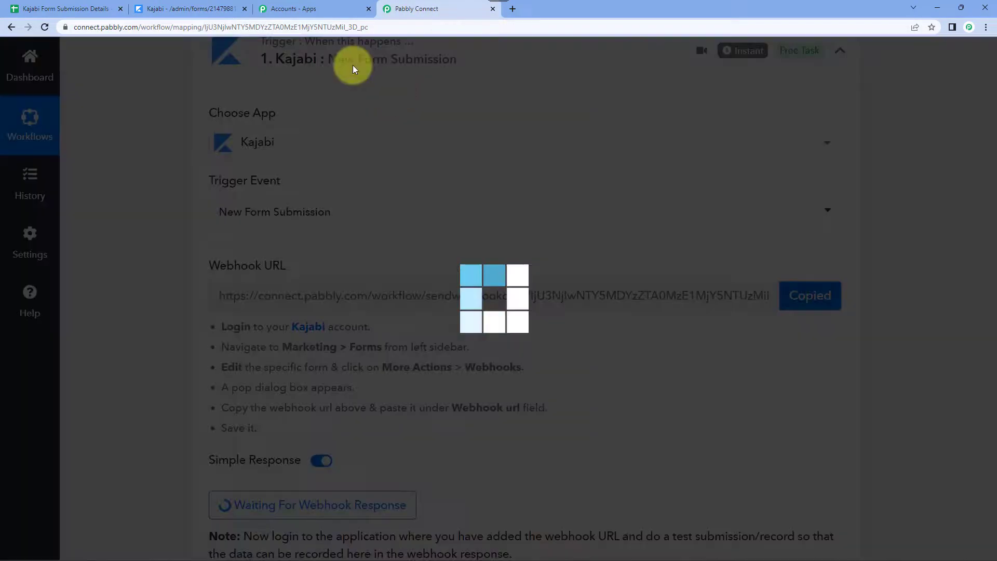
left_click(182, 8)
key("ctrl+v")
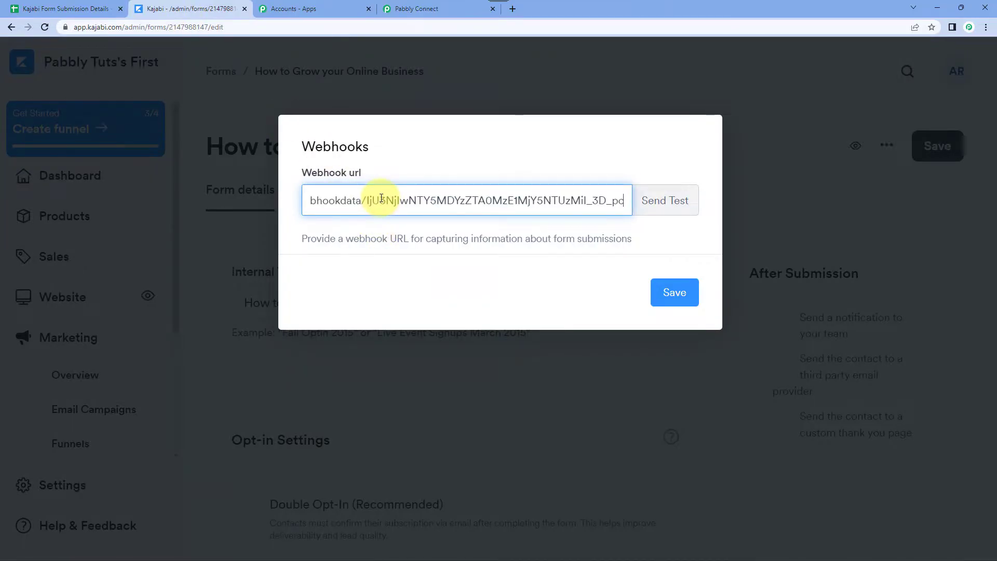
left_click(681, 302)
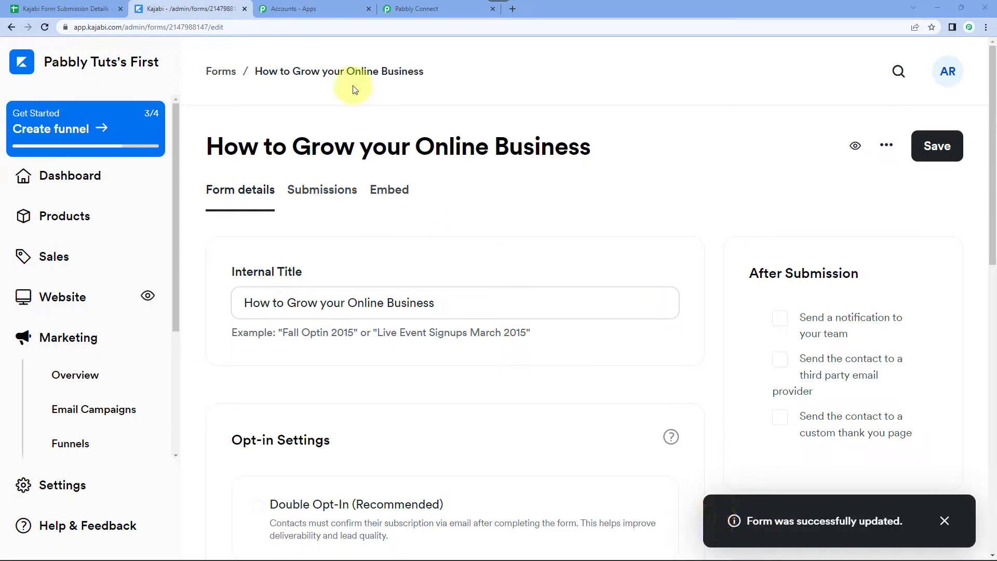
Re-capture the webhook response in Pabbly Connect, confirming with Yes, then go back to Kajabi
left_click(423, 8)
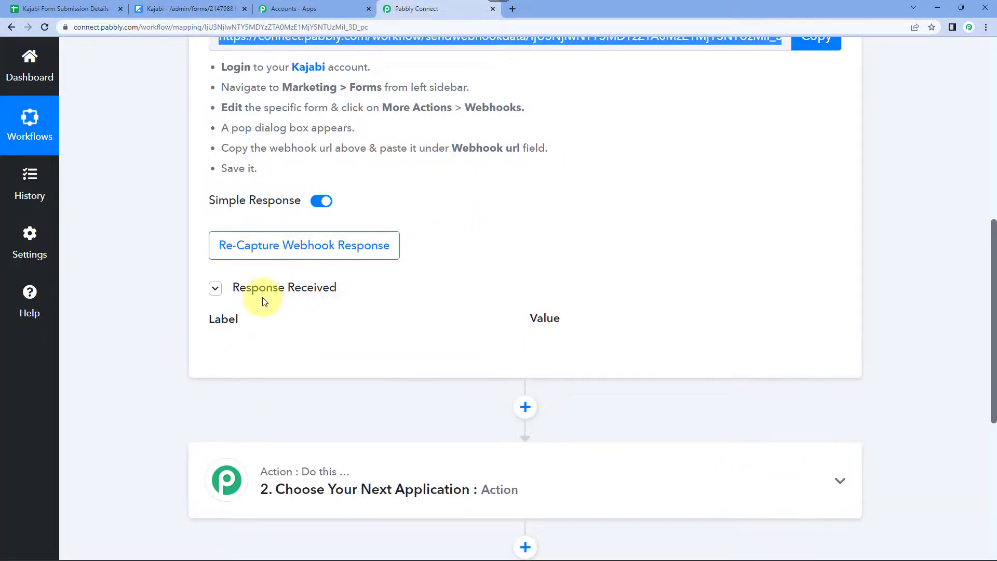
left_click(290, 327)
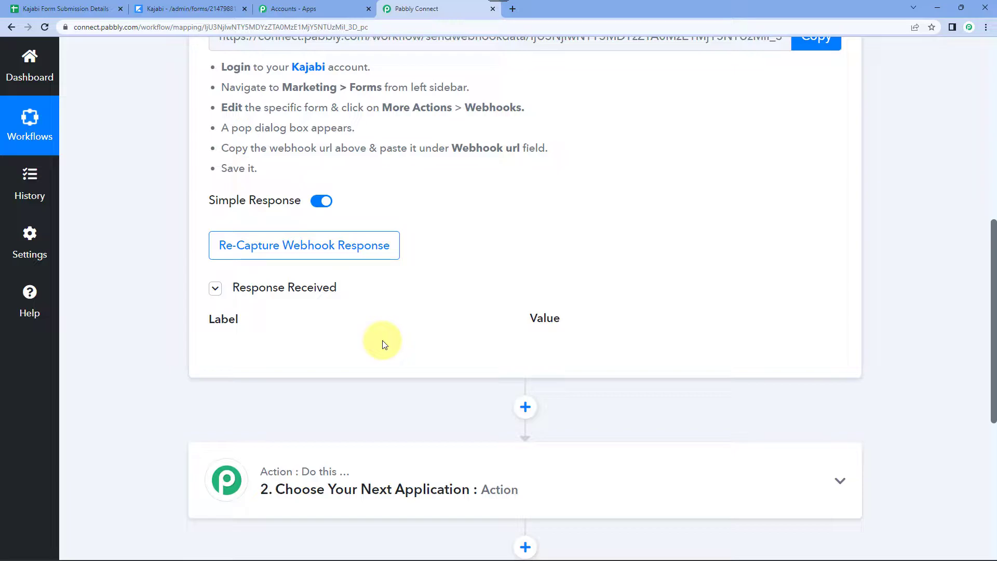
left_click(318, 253)
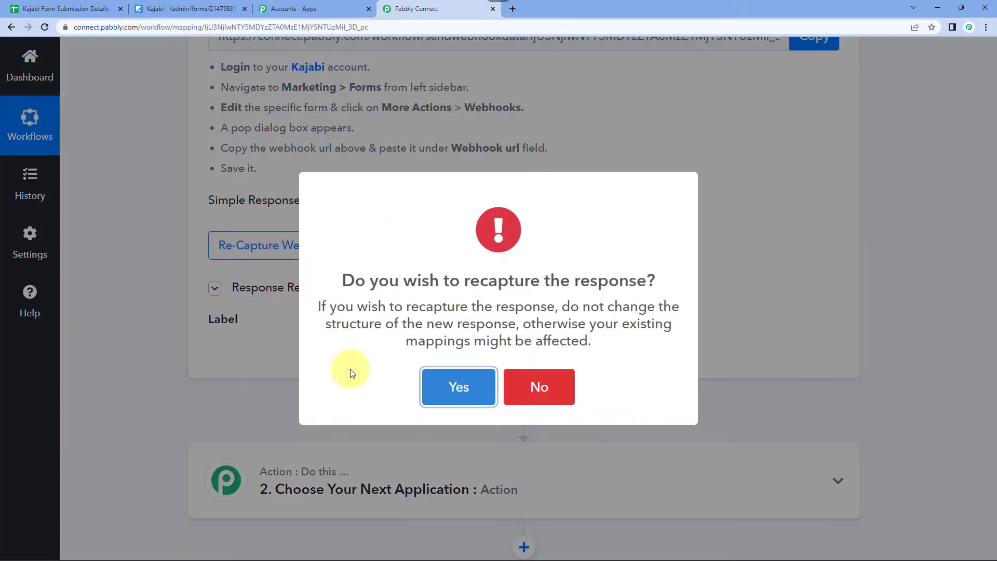
left_click(457, 387)
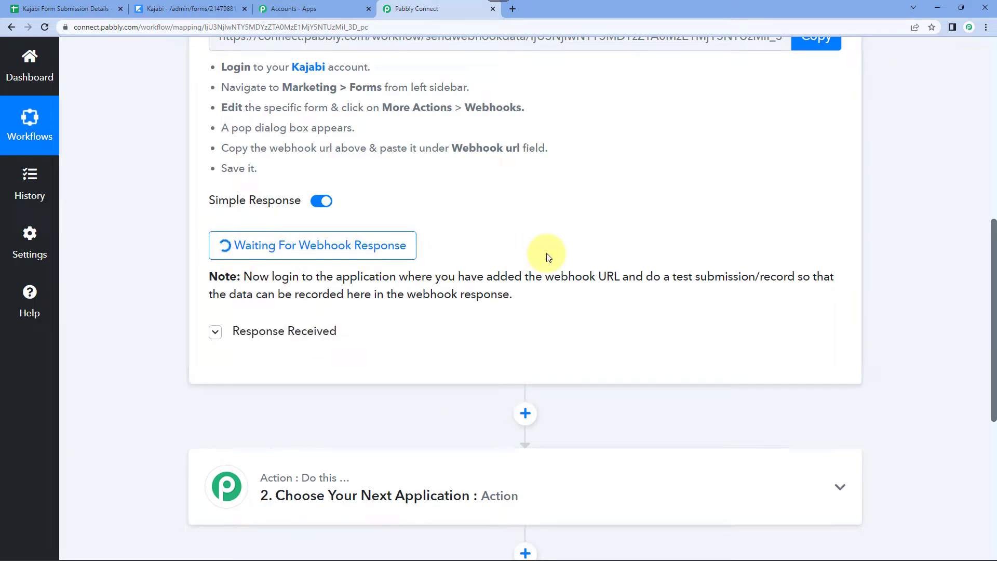
left_click(162, 9)
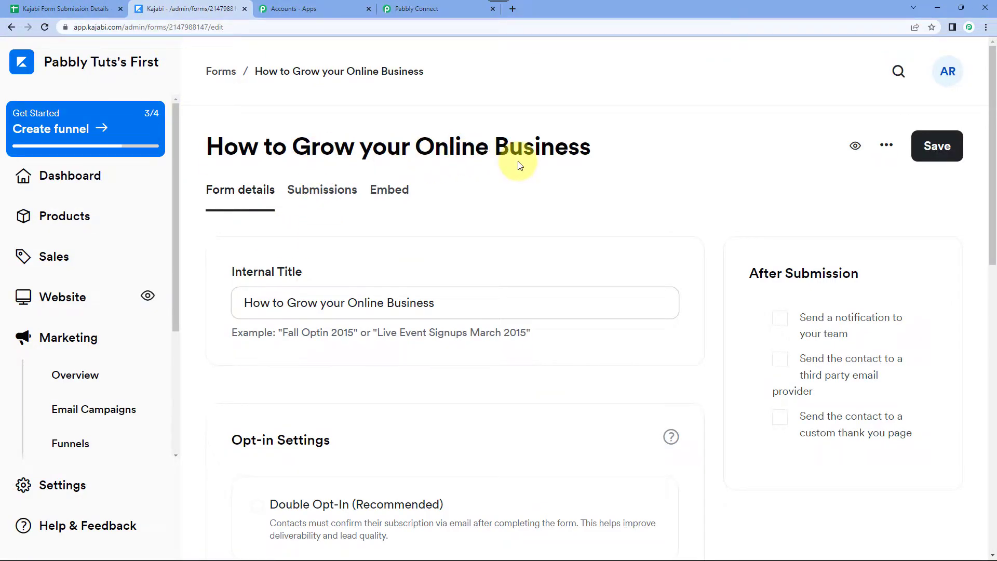
Restore the Kajabi window and preview the live registration form
left_click(438, 11)
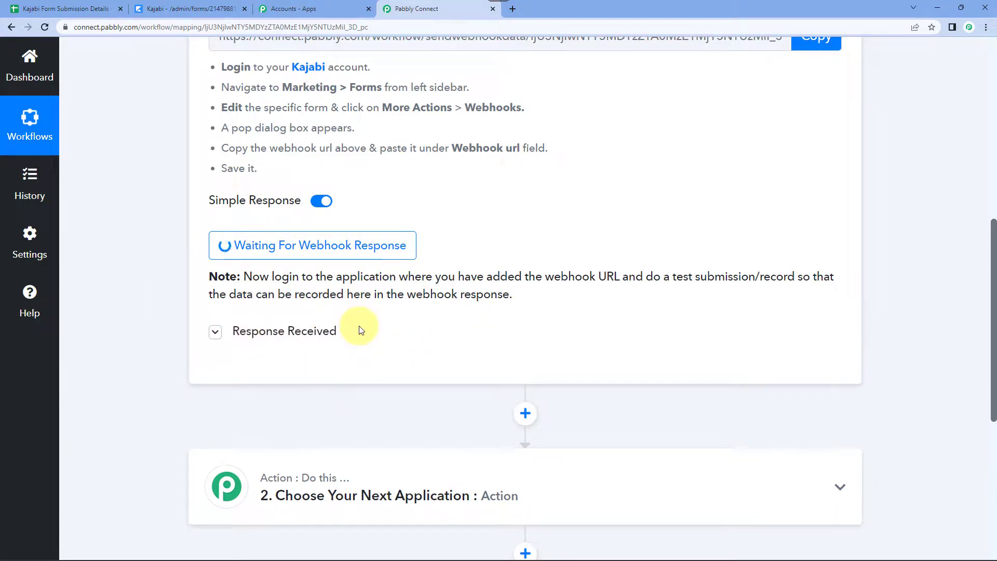
left_click_drag(208, 17, 280, 39)
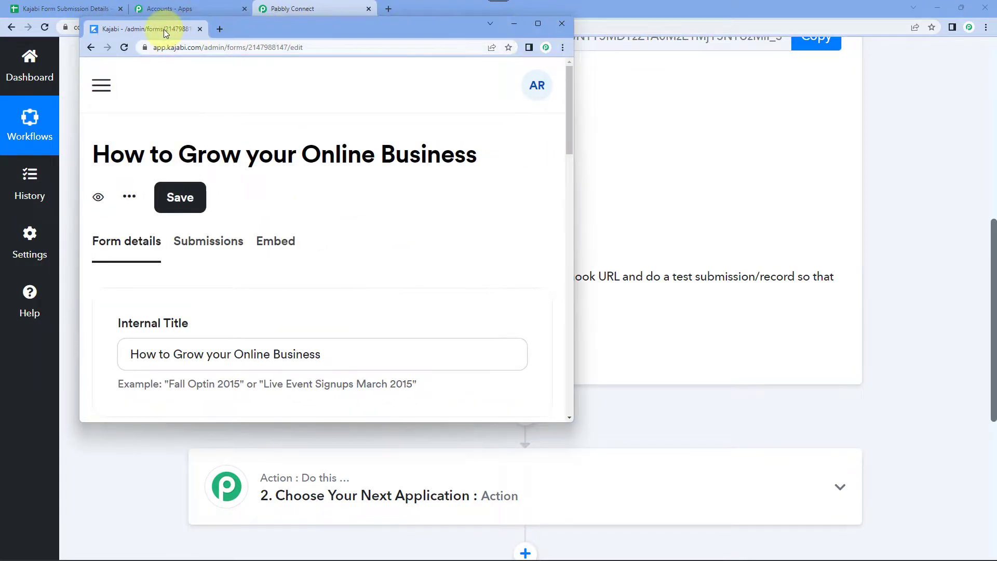
left_click_drag(163, 29, 174, 10)
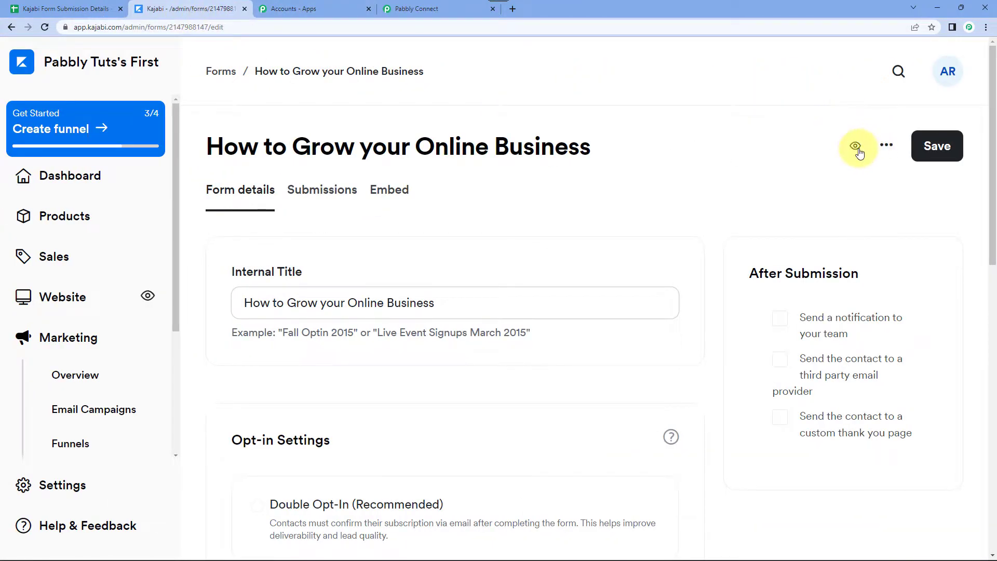
left_click(858, 152)
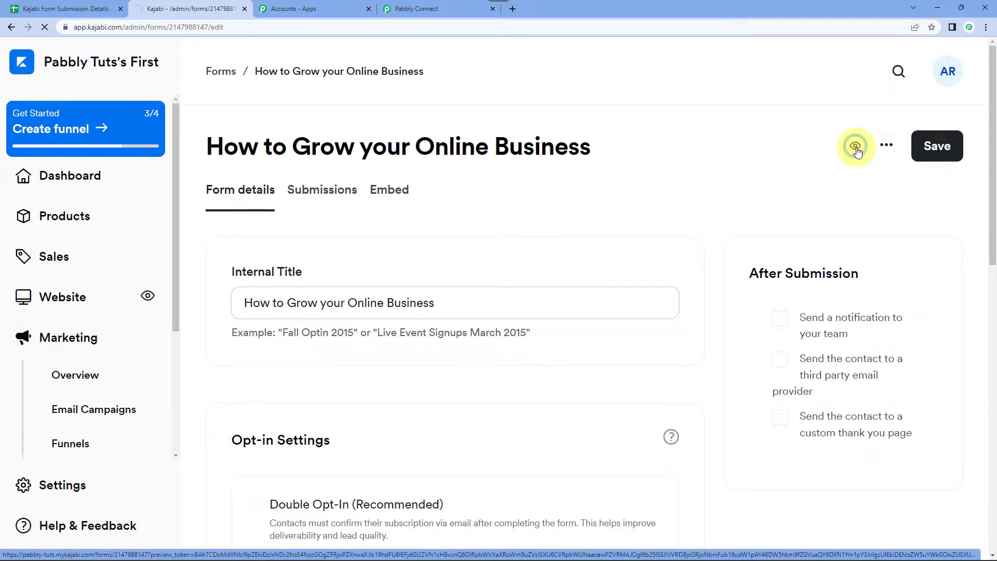
Fill in the test name, email, corrected phone number and website, then submit the form
left_click(387, 287)
type("Dummy Customer")
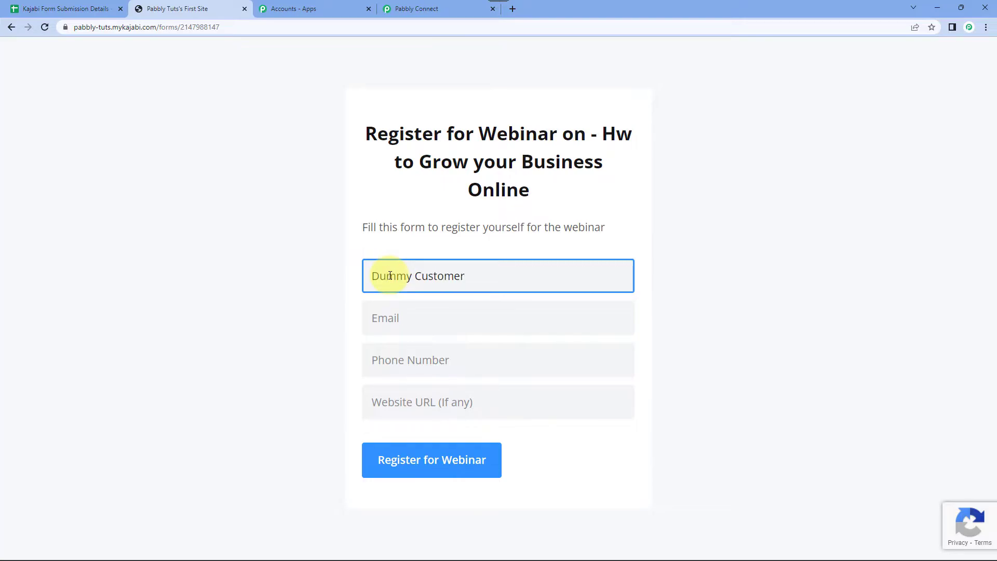
left_click(387, 317)
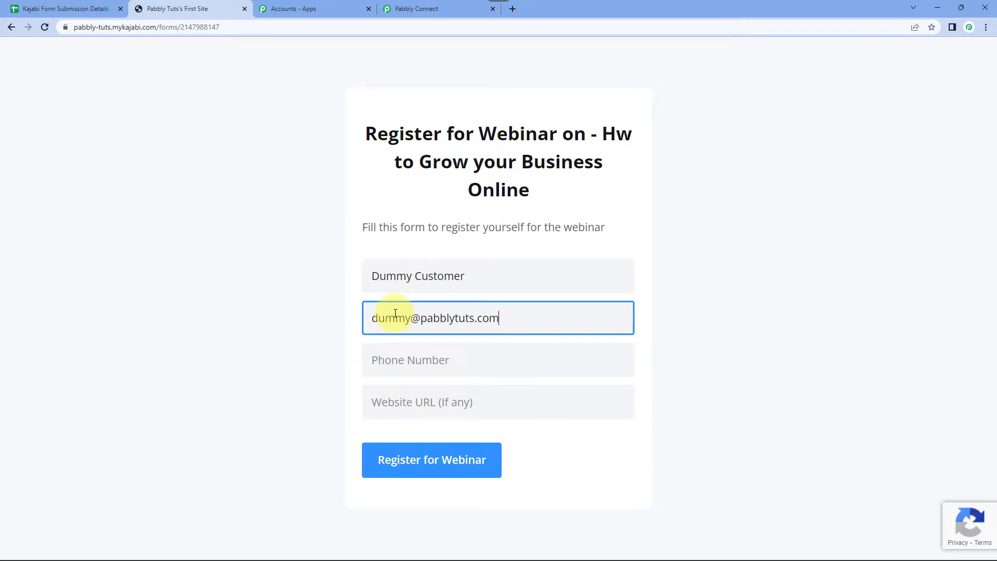
key("Tab")
type("9333333")
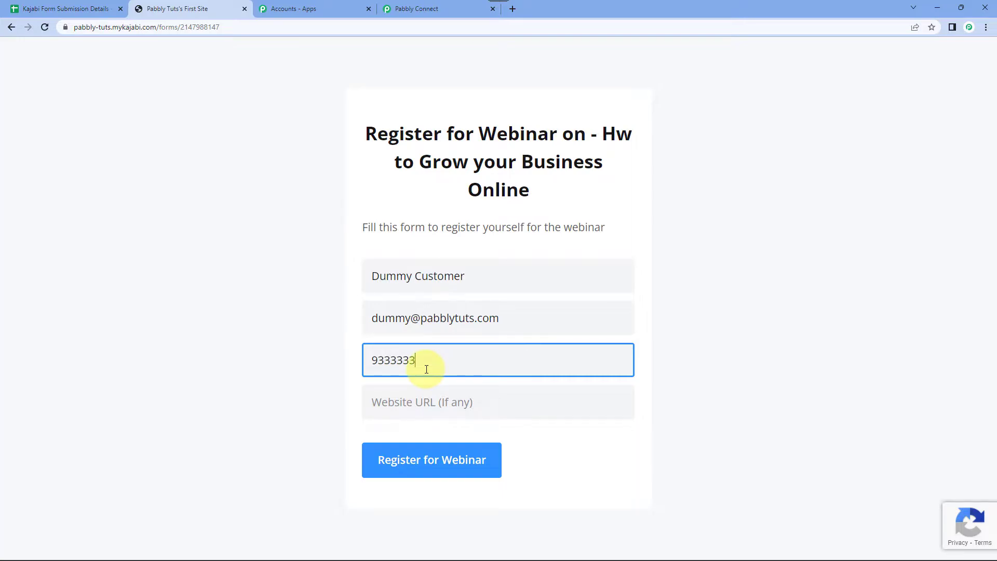
key("ctrl+a")
key("BackSpace")
type("9")
left_click(440, 404)
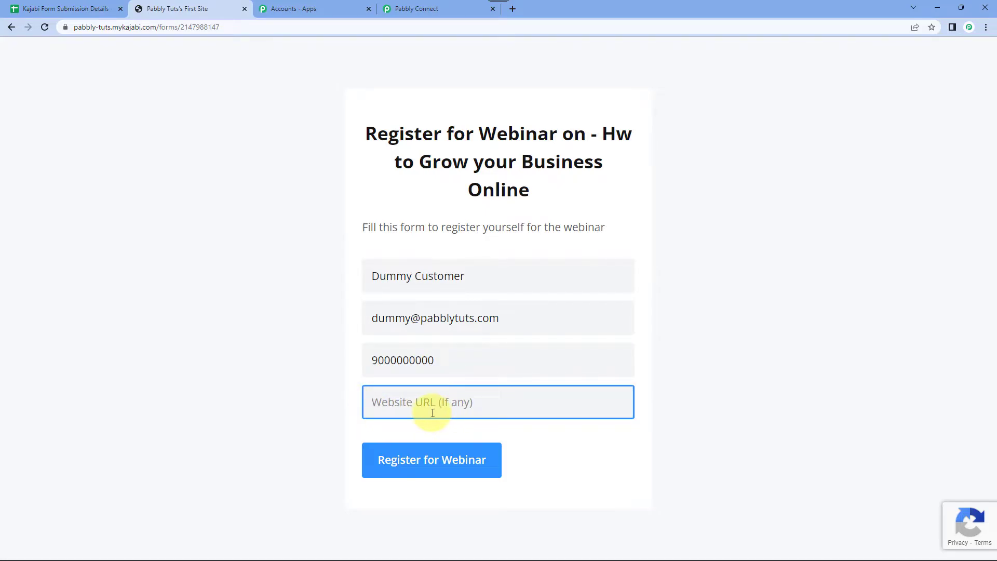
left_click(431, 466)
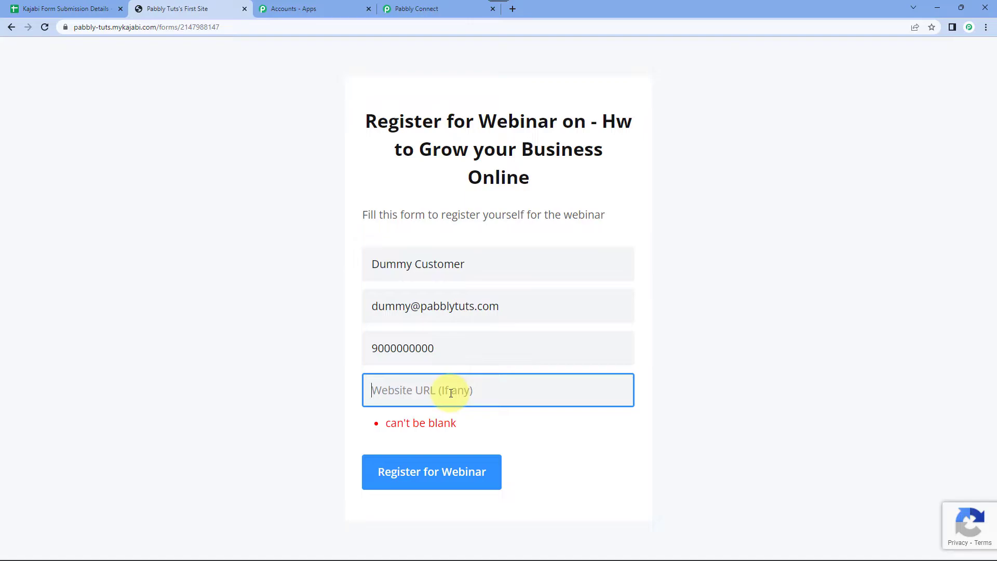
type("pabbly.com")
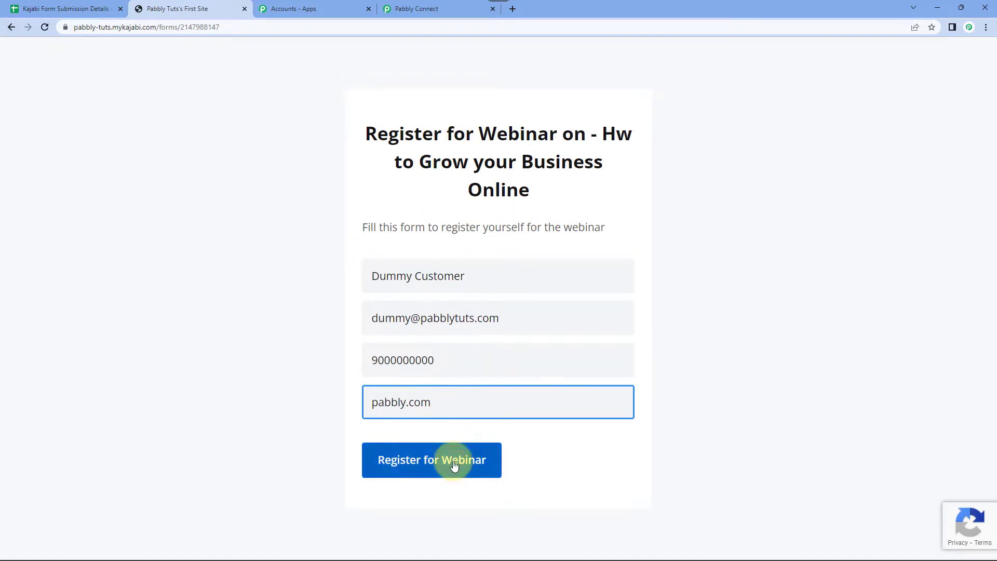
left_click(454, 461)
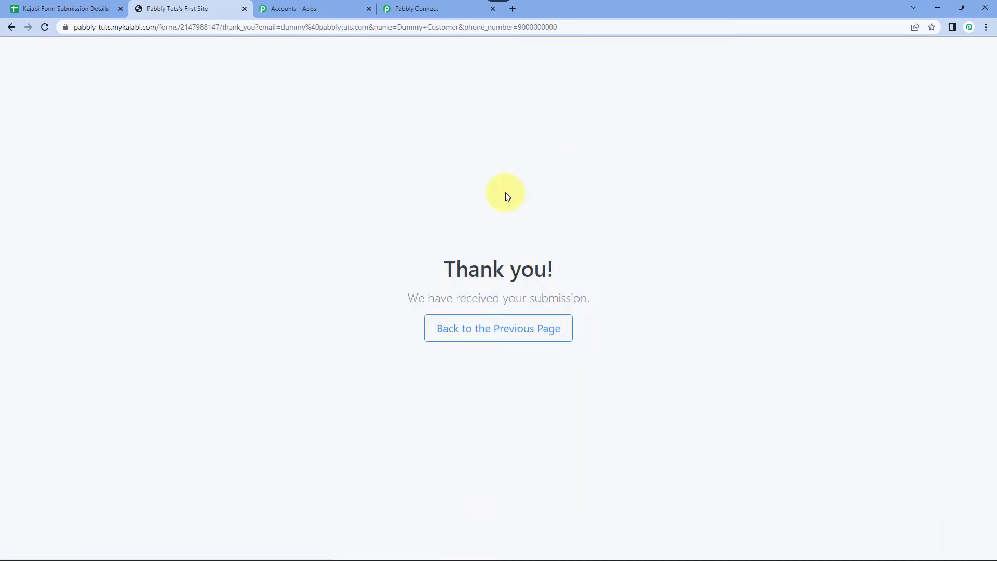
Scroll to Response Received and review the captured name, email, phone and website values
left_click(426, 8)
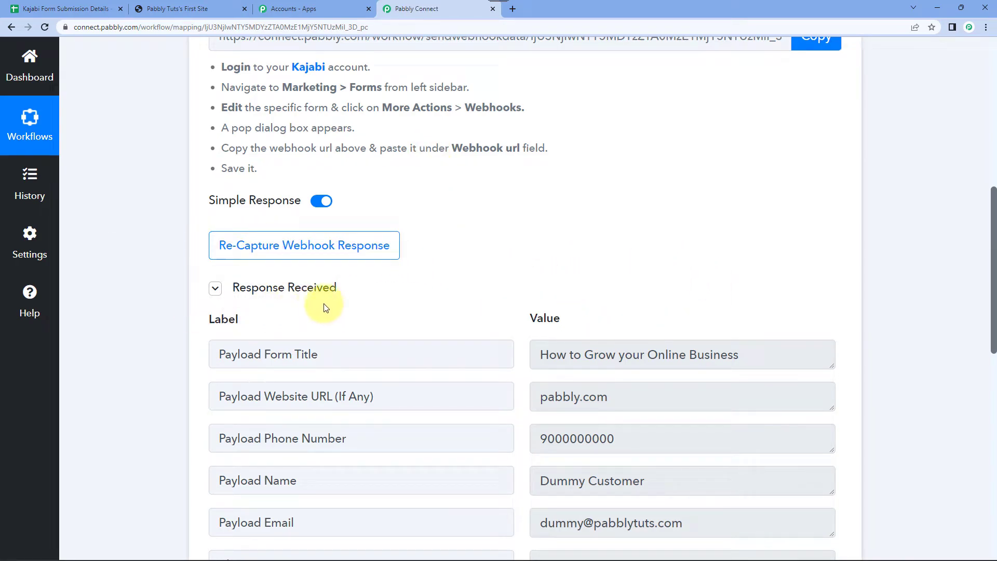
scroll(165, 319, "down", 3)
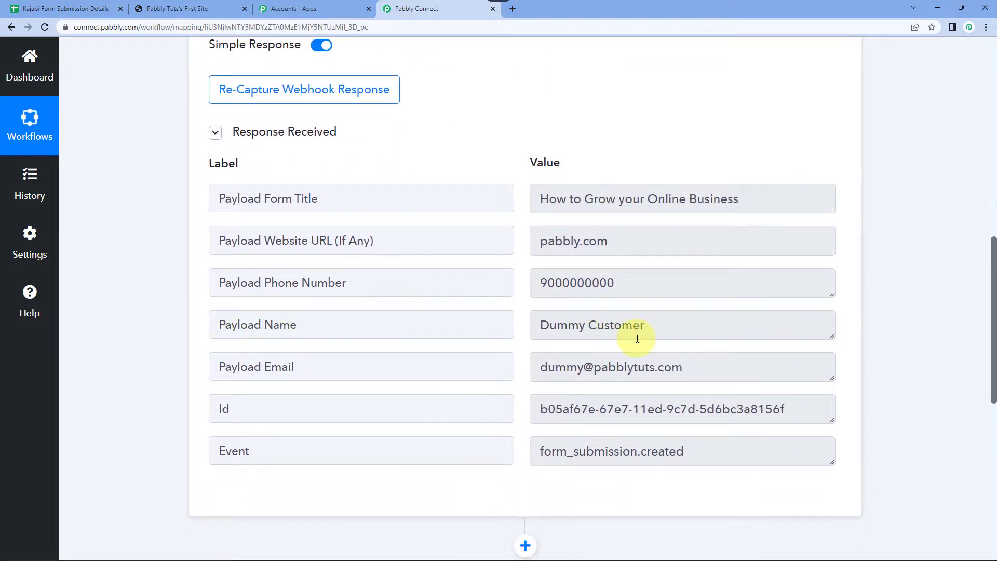
left_click(594, 328)
left_click(591, 368)
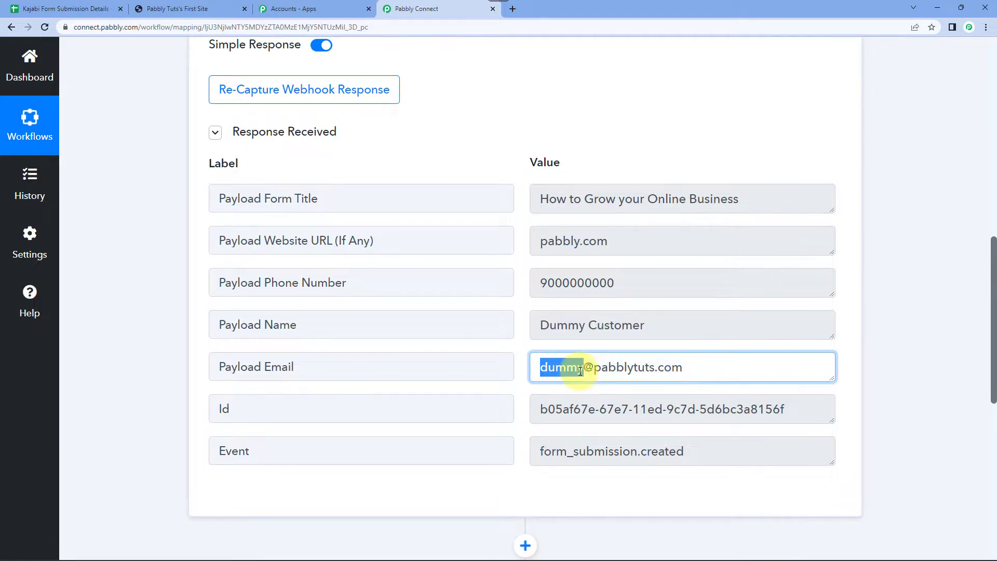
left_click(601, 283)
double_click(563, 243)
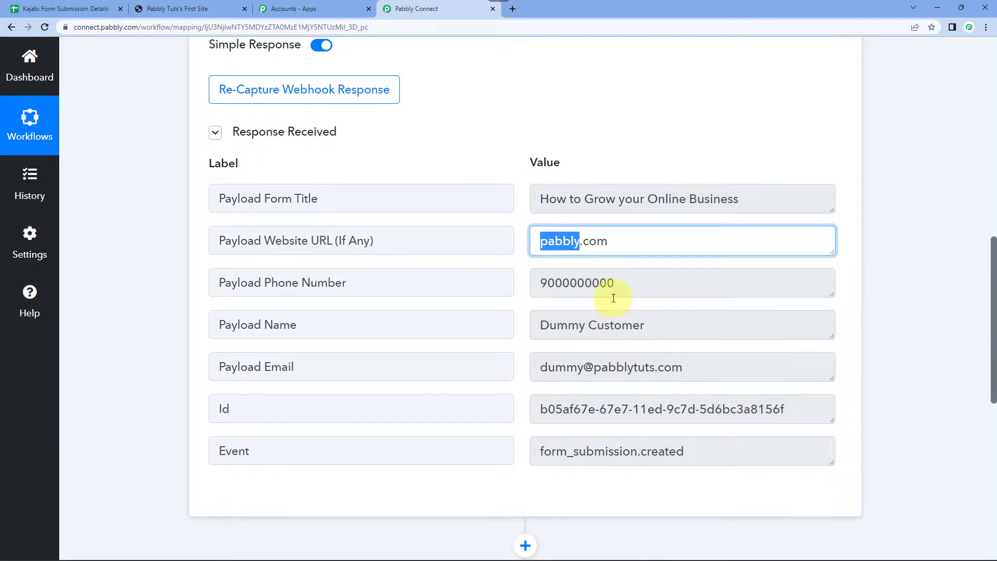
Highlight the captured phone, name and email values again and compare with the spreadsheet
left_click(633, 285)
double_click(633, 285)
left_click_drag(686, 333, 543, 344)
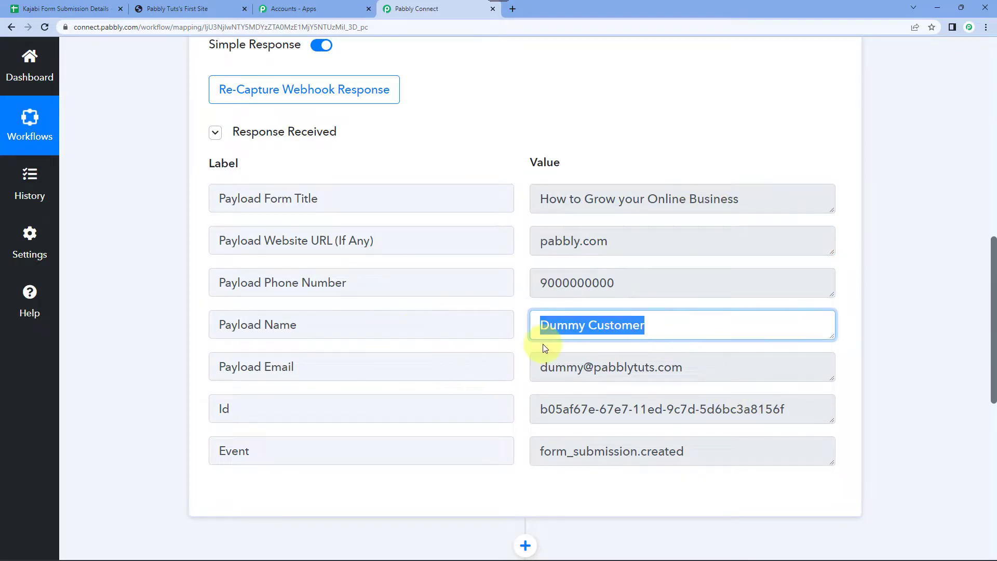
left_click_drag(698, 358, 430, 356)
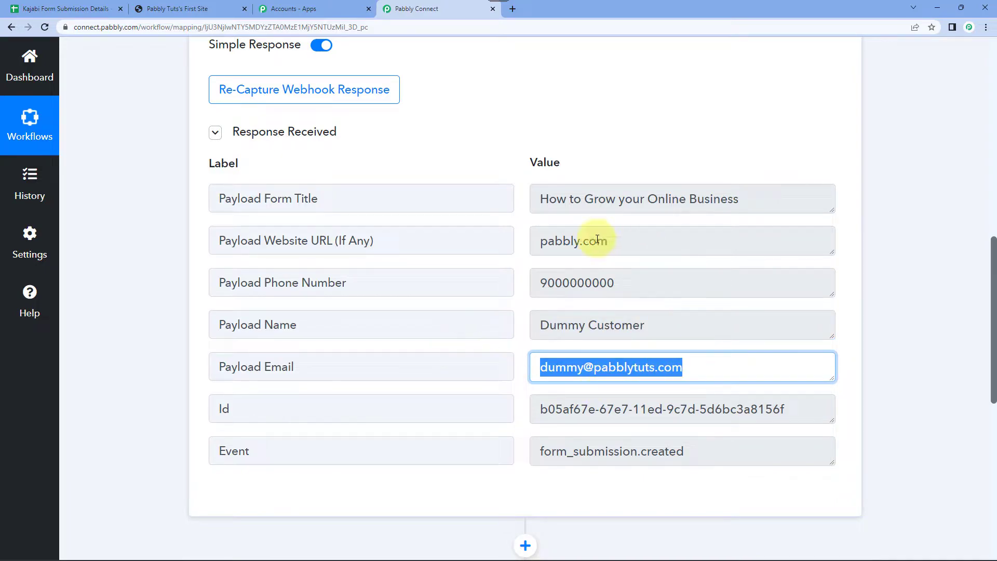
mouse_move(571, 328)
left_mouse_down()
mouse_move(590, 326)
mouse_move(597, 381)
left_mouse_up()
double_click(590, 367)
left_click(590, 367)
double_click(579, 282)
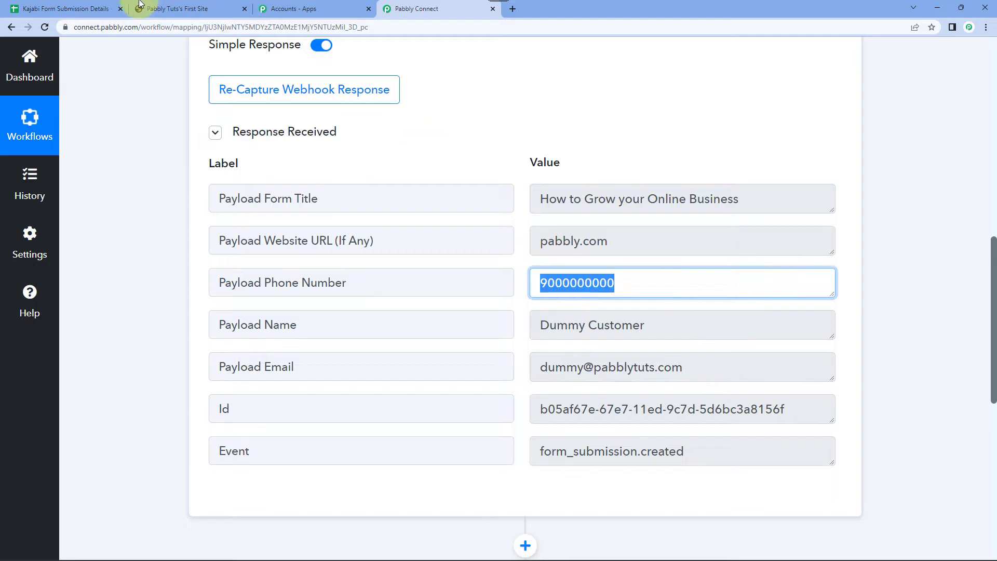
left_click(31, 9)
left_click(411, 4)
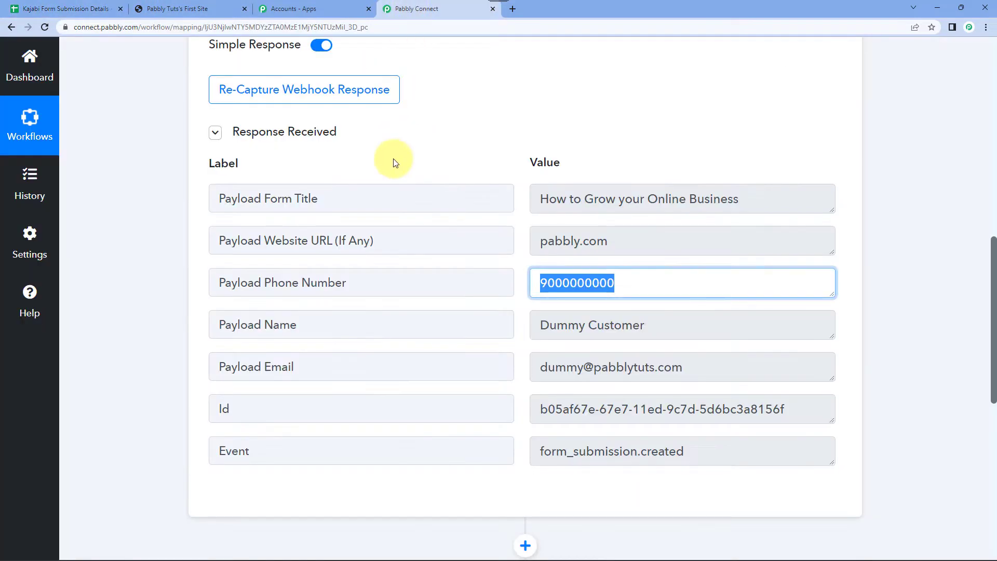
scroll(223, 319, "down", 1)
Set the action step to Google Sheets with the Add New Row event
scroll(222, 318, "down", 5)
left_click(386, 244)
left_click(284, 345)
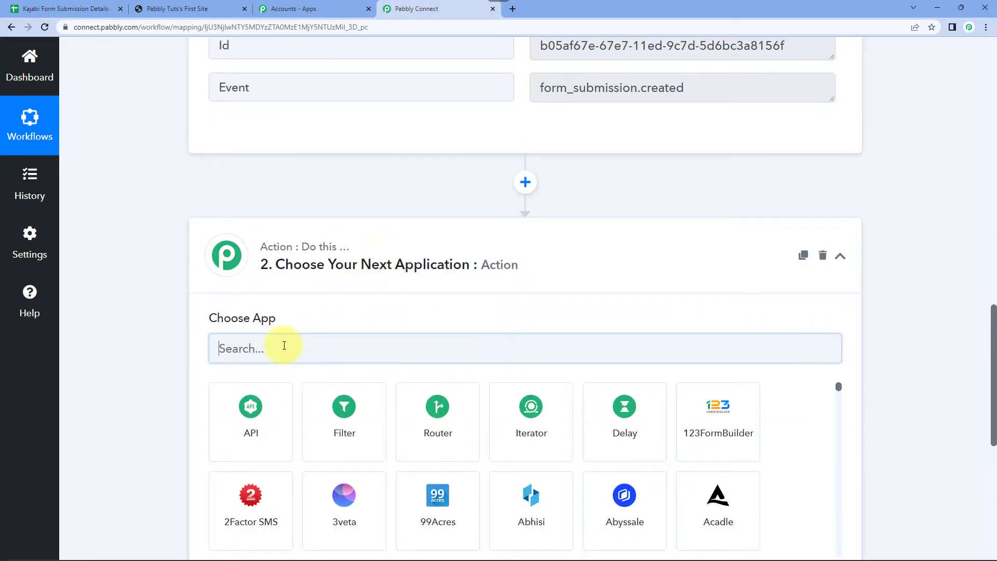
type("Google S")
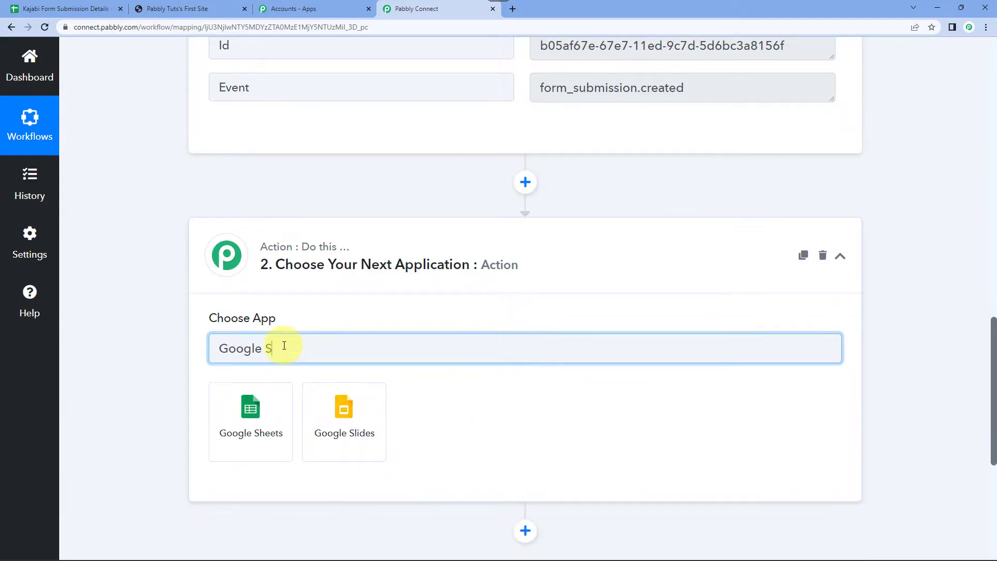
left_click(245, 426)
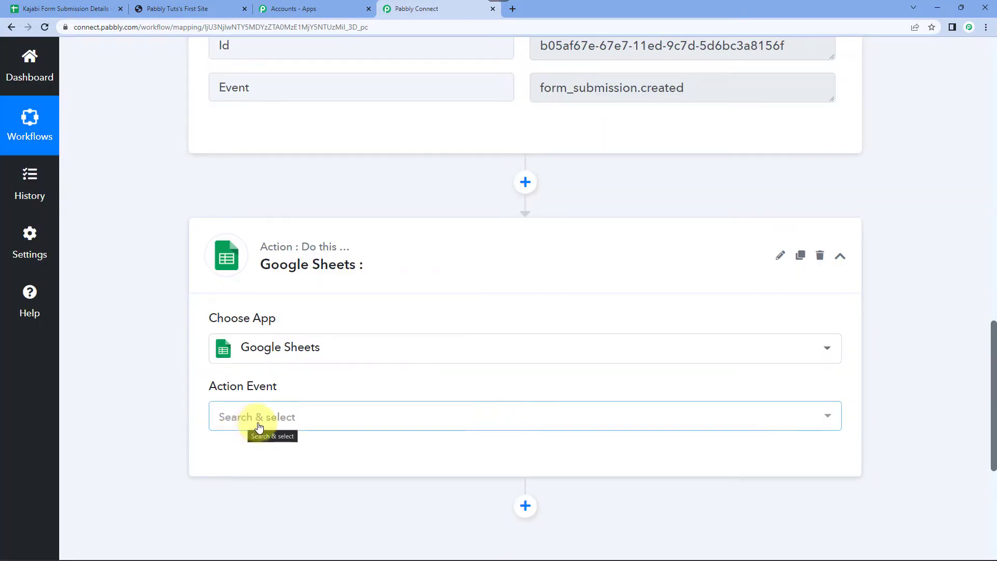
left_click(259, 427)
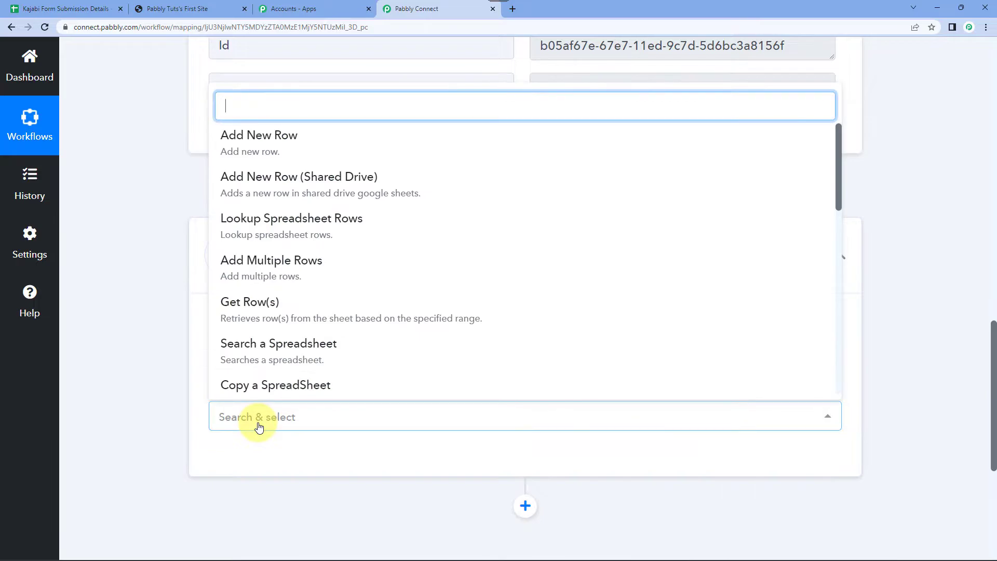
left_click(285, 138)
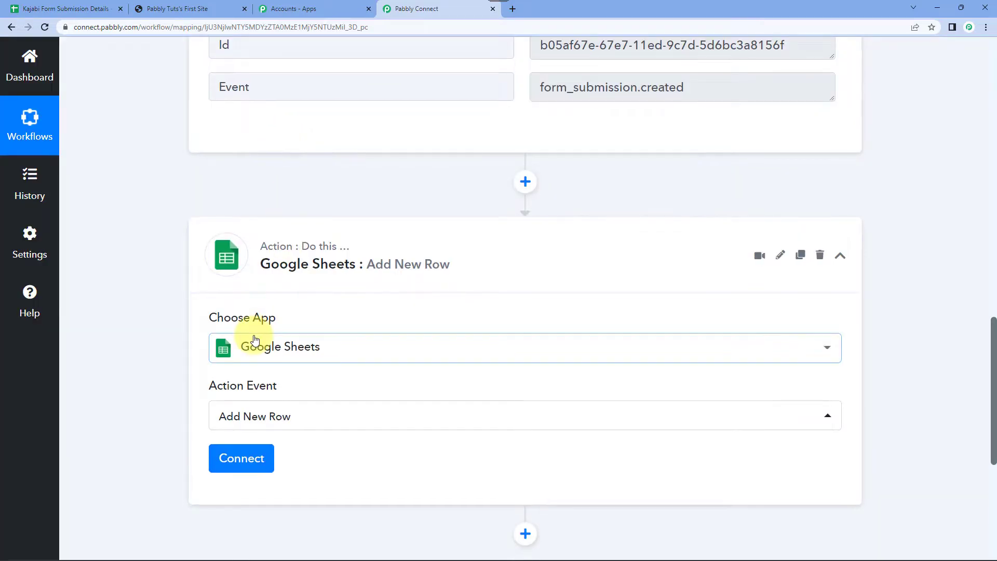
Add a new Google Sheets connection and begin signing in with Google
scroll(245, 319, "down", 3)
left_click(247, 311)
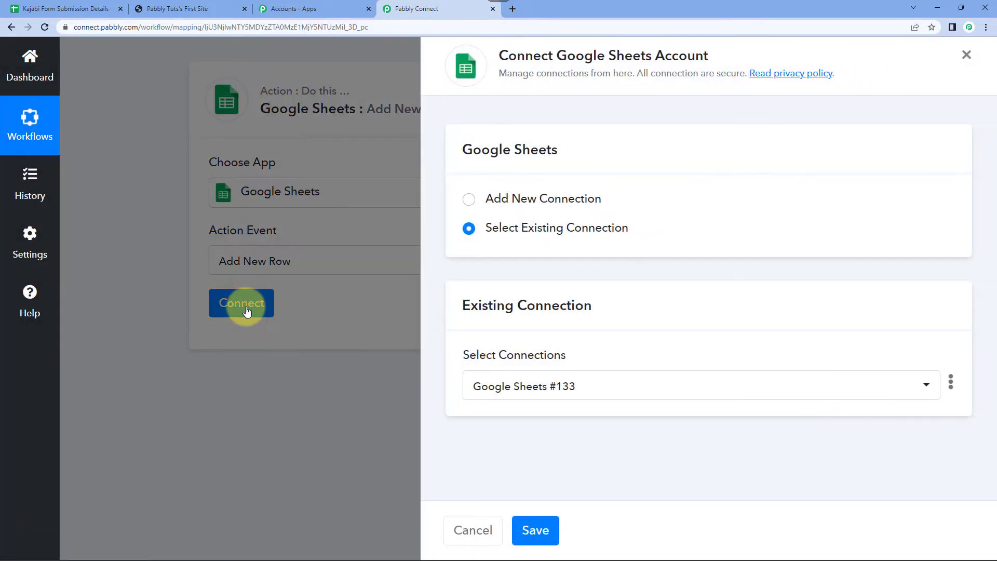
left_click(538, 198)
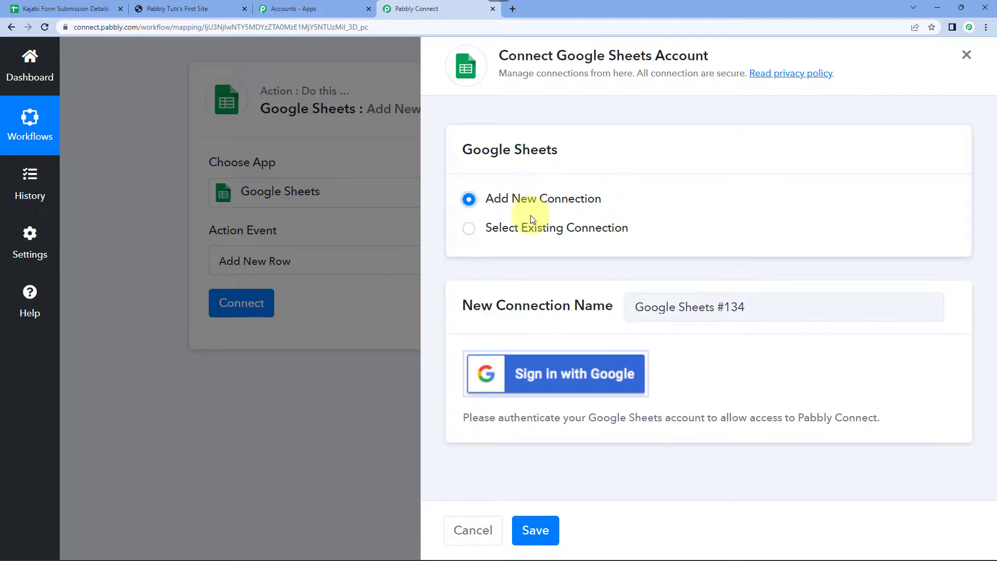
left_click(546, 384)
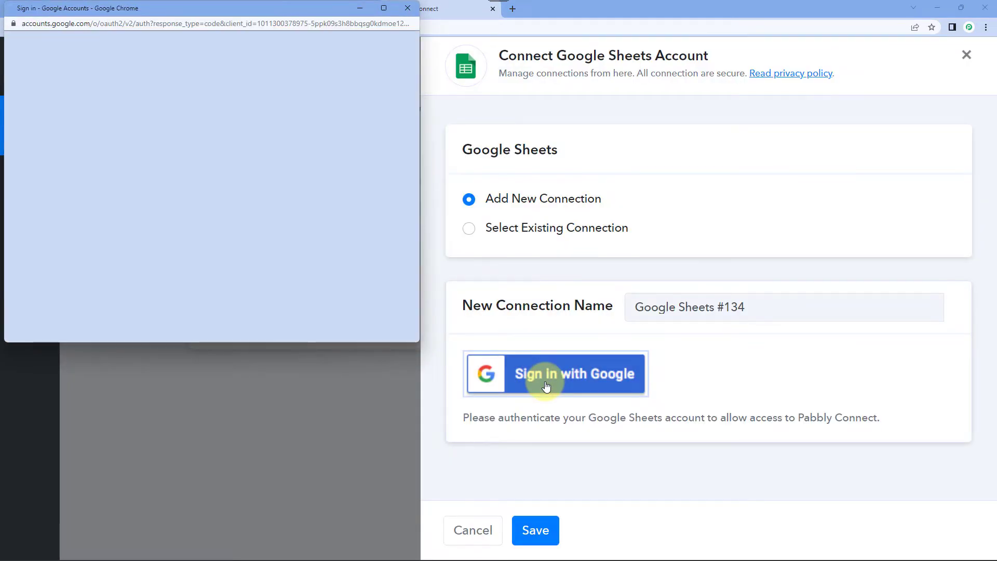
Pick the Google account and grant Pabbly Connect access so the Sheets action connects
left_click(154, 229)
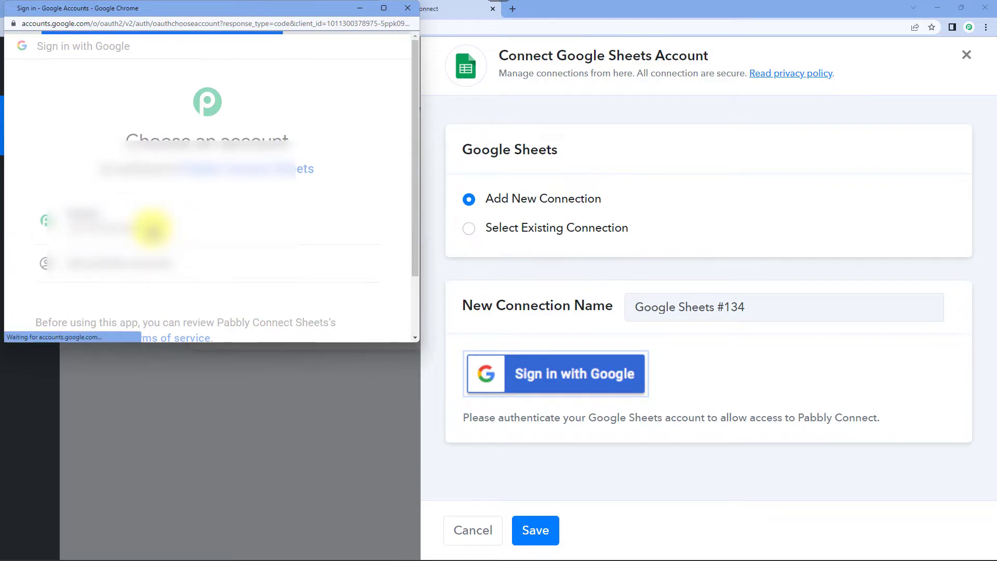
scroll(273, 220, "down", 5)
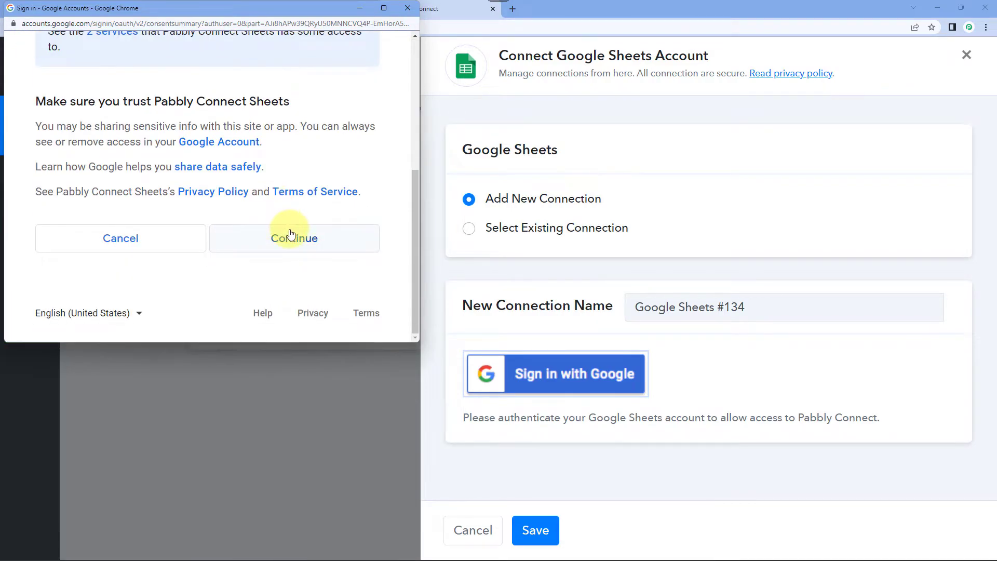
left_click(289, 234)
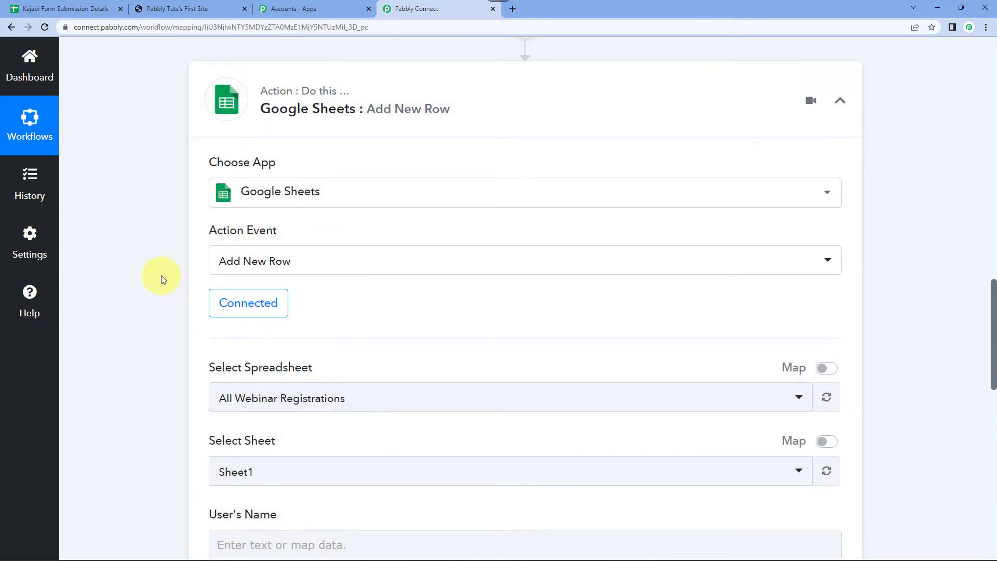
scroll(188, 250, "down", 4)
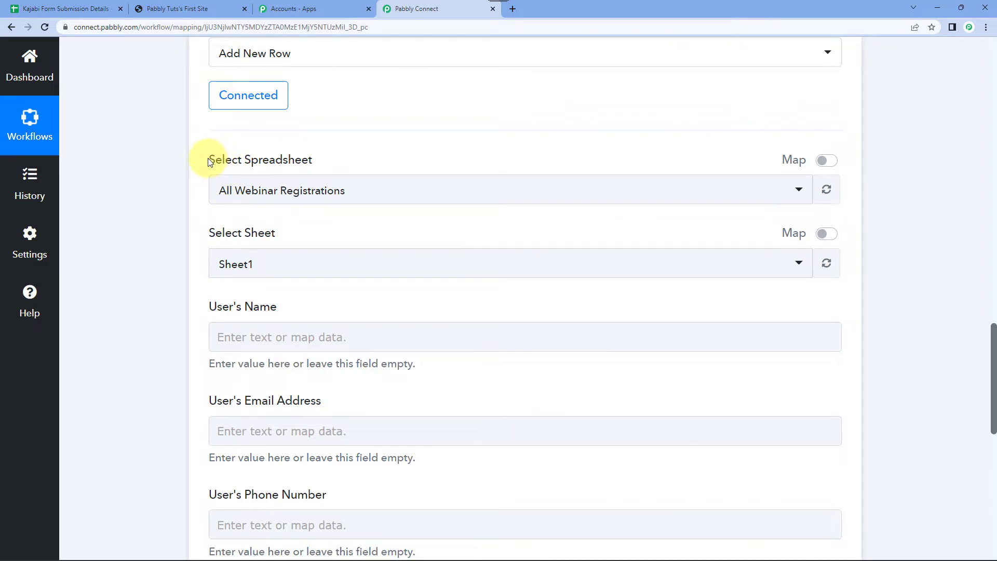
left_click_drag(209, 161, 312, 162)
left_click(325, 163)
left_click(65, 8)
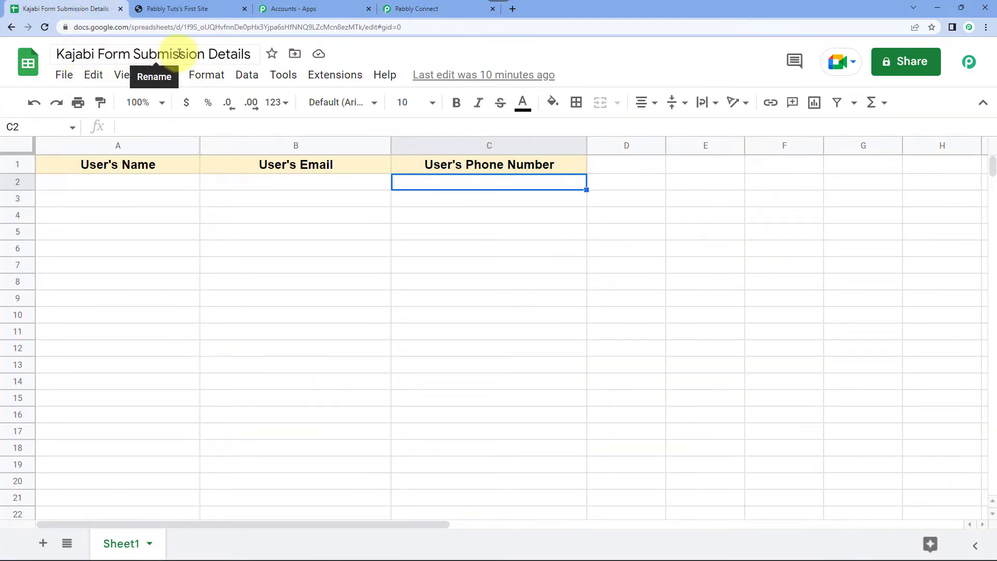
left_click(407, 10)
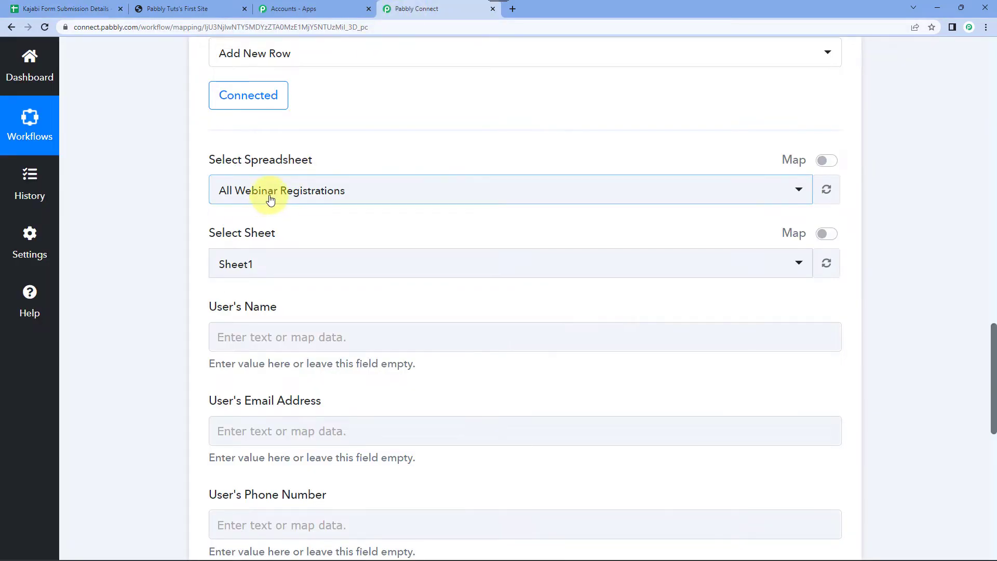
left_click(271, 200)
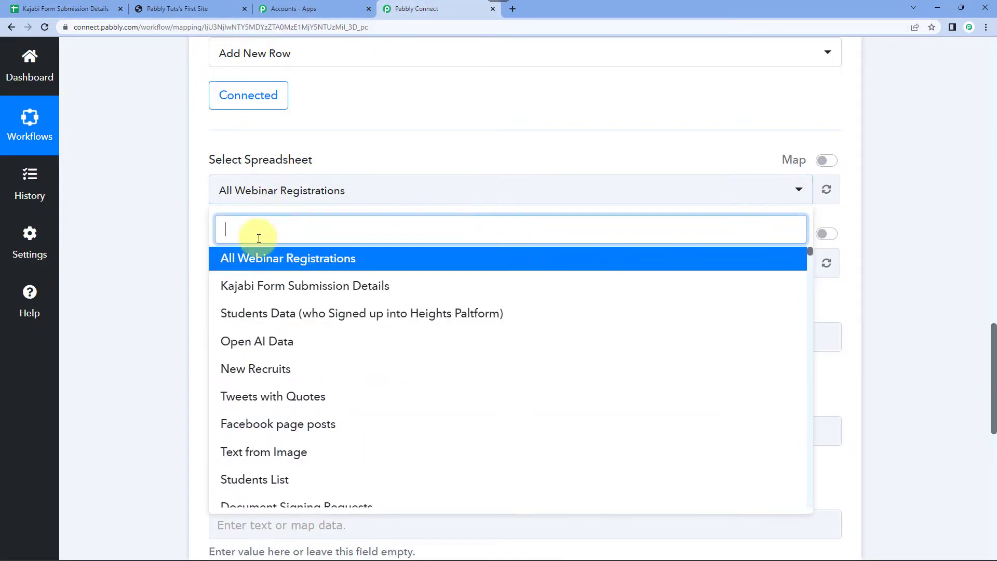
left_click(288, 289)
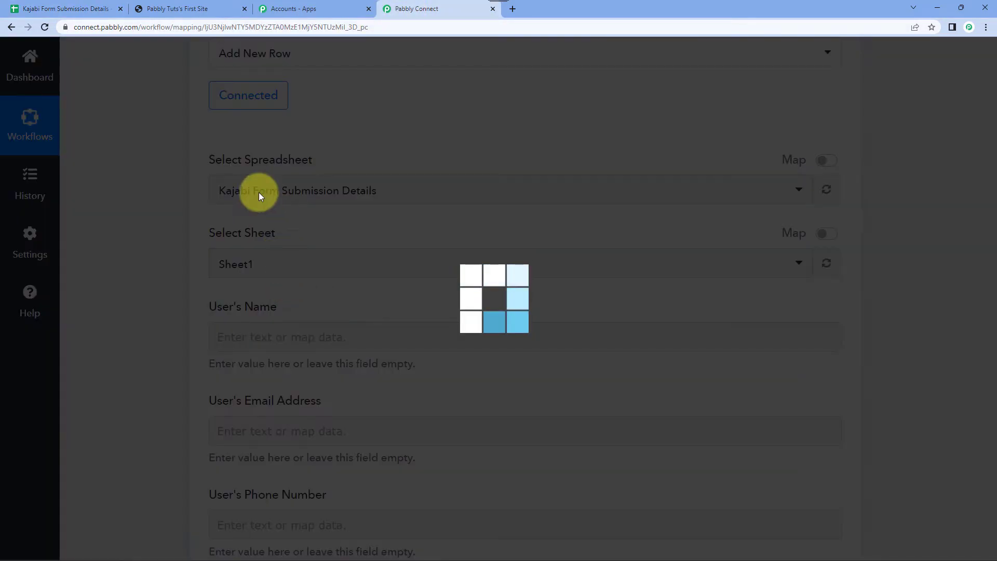
left_click(54, 5)
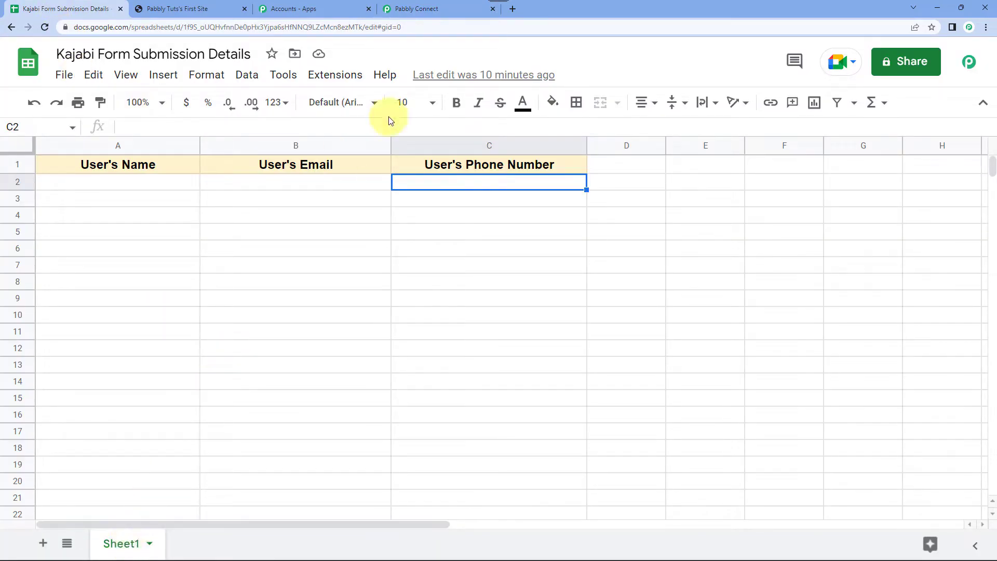
left_click(418, 8)
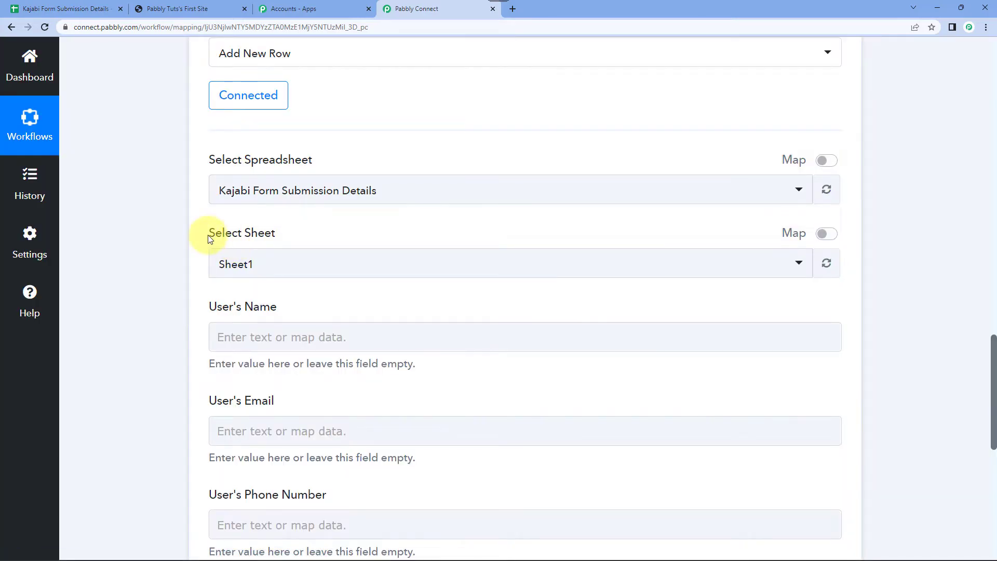
scroll(212, 252, "down", 4)
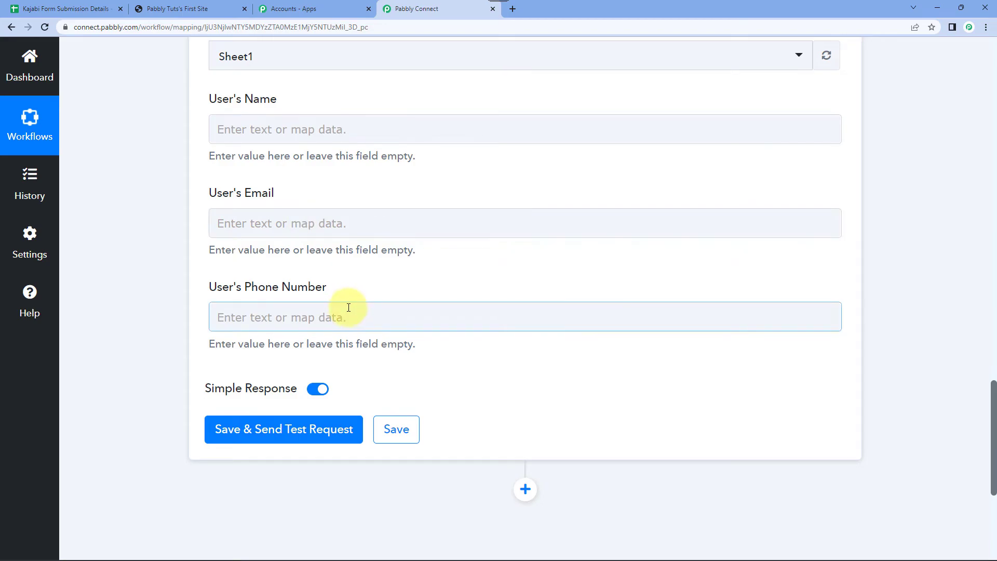
scroll(287, 190, "up", 6)
scroll(285, 190, "up", 9)
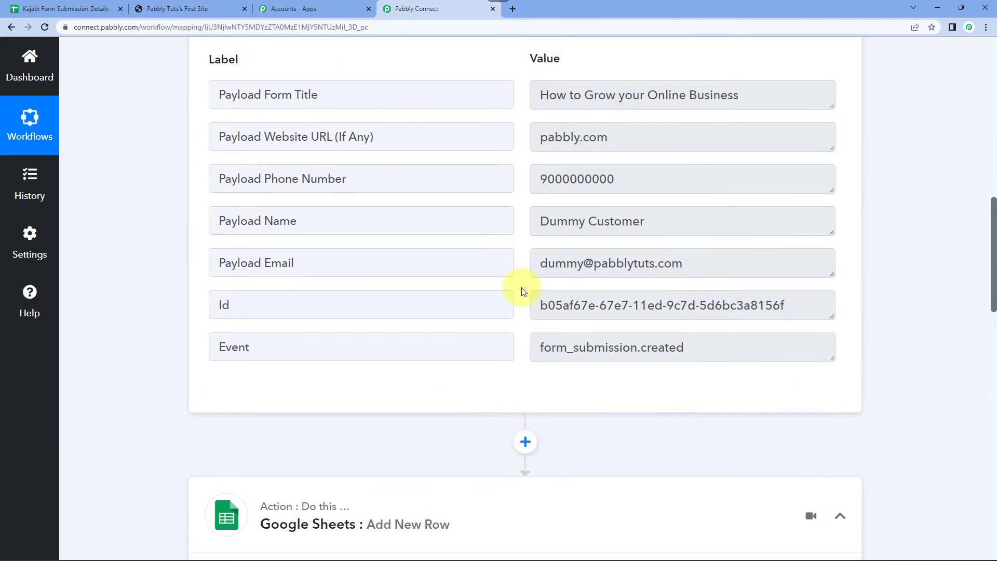
scroll(133, 251, "down", 6)
scroll(136, 260, "down", 8)
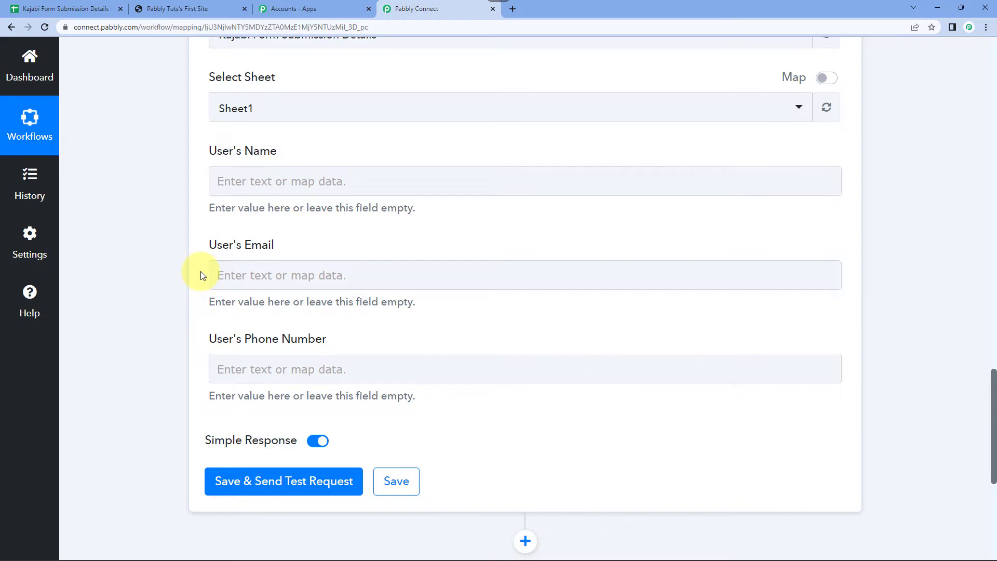
Map the Kajabi Payload Name into the User's Name field
left_click(256, 183)
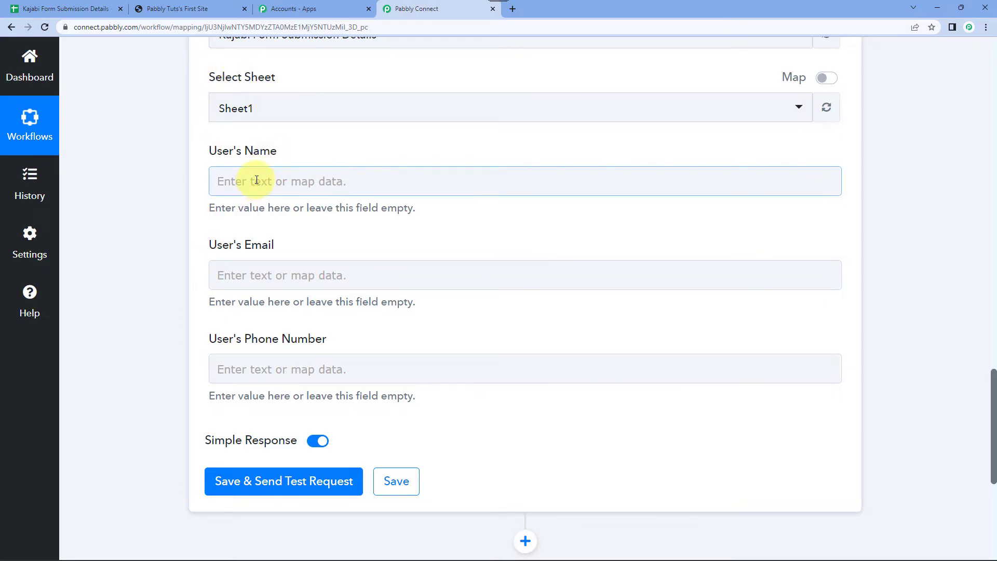
left_click(257, 180)
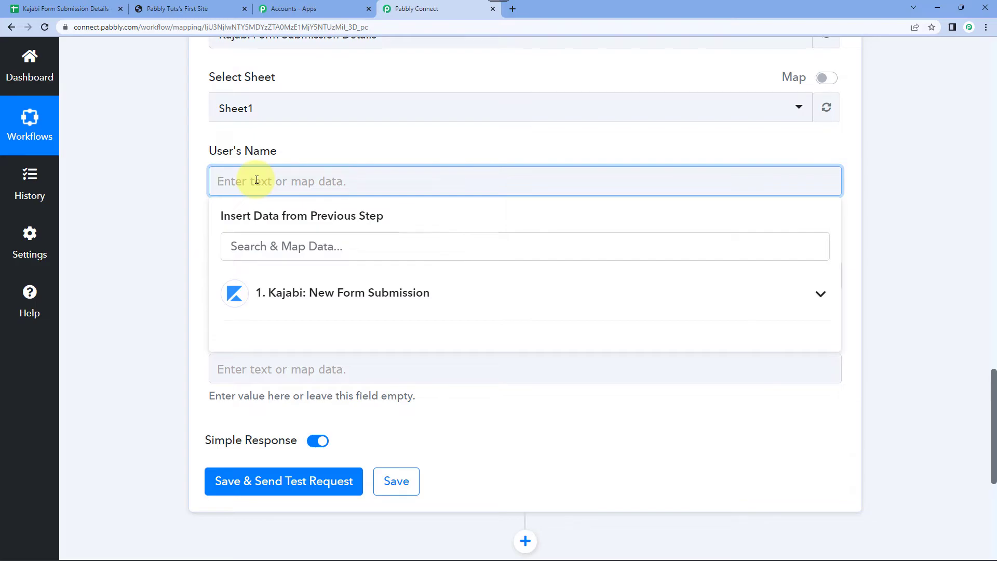
left_click(374, 295)
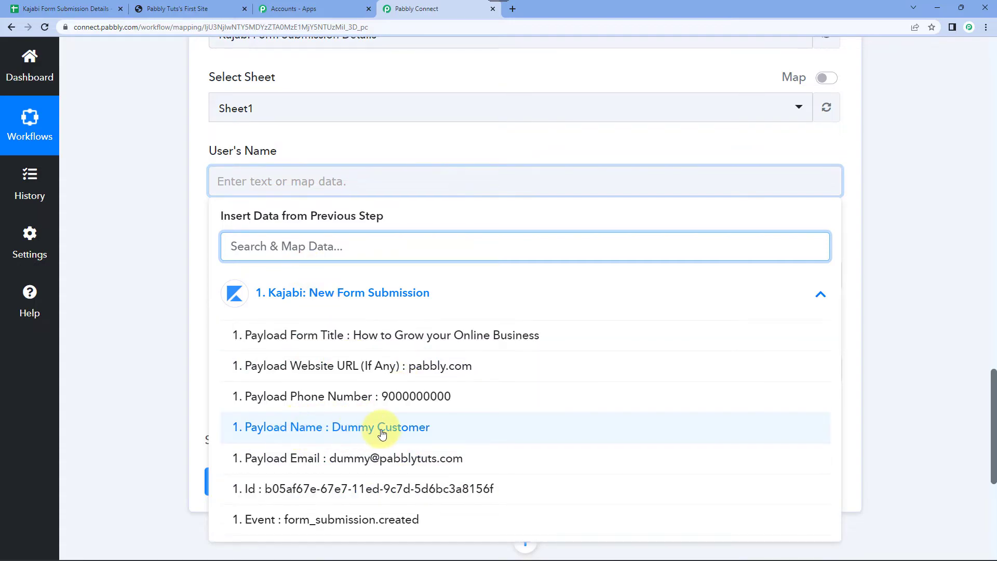
left_click(290, 436)
left_click(186, 196)
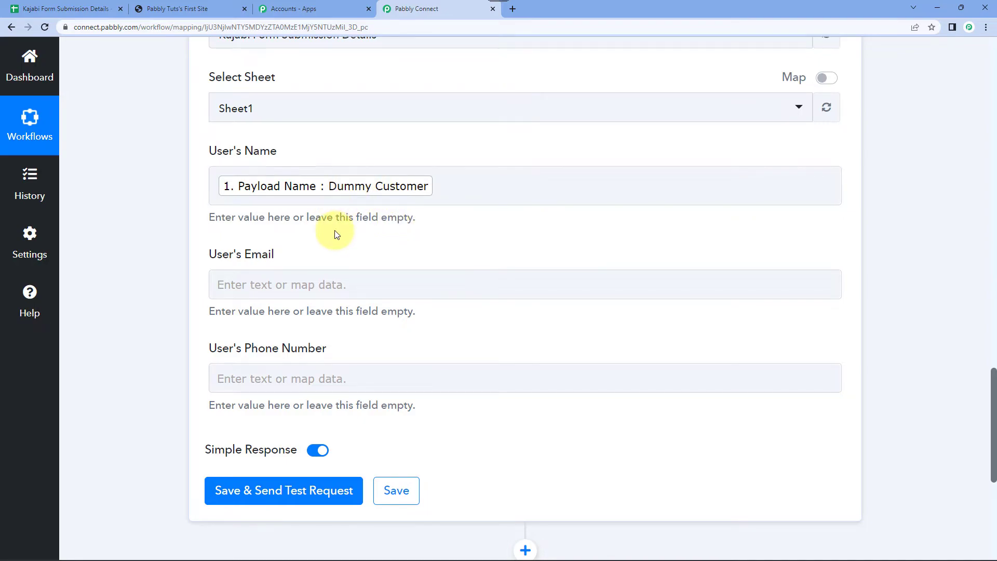
Map the Kajabi Payload Email into the User's Email field
left_click(429, 203)
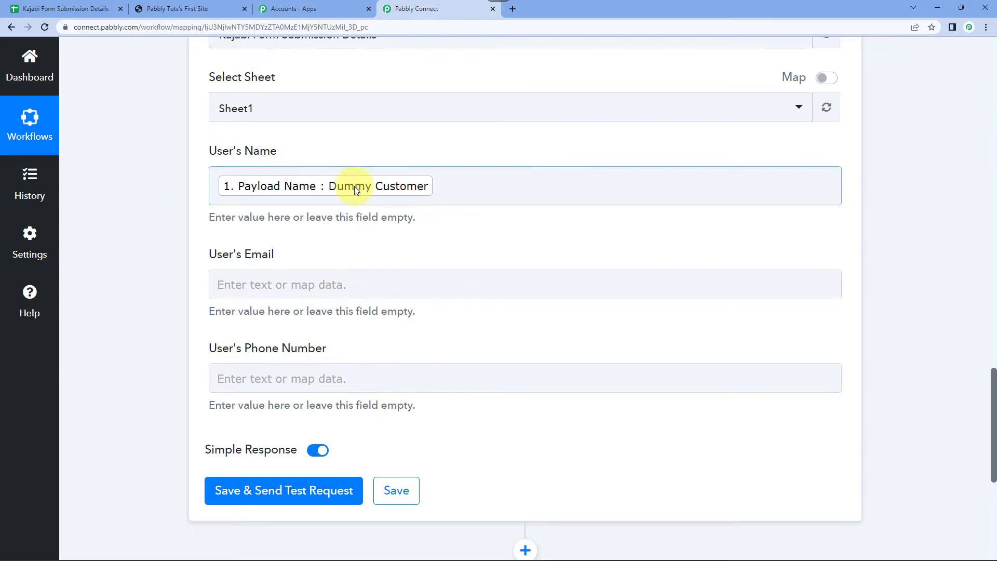
scroll(320, 240, "down", 3)
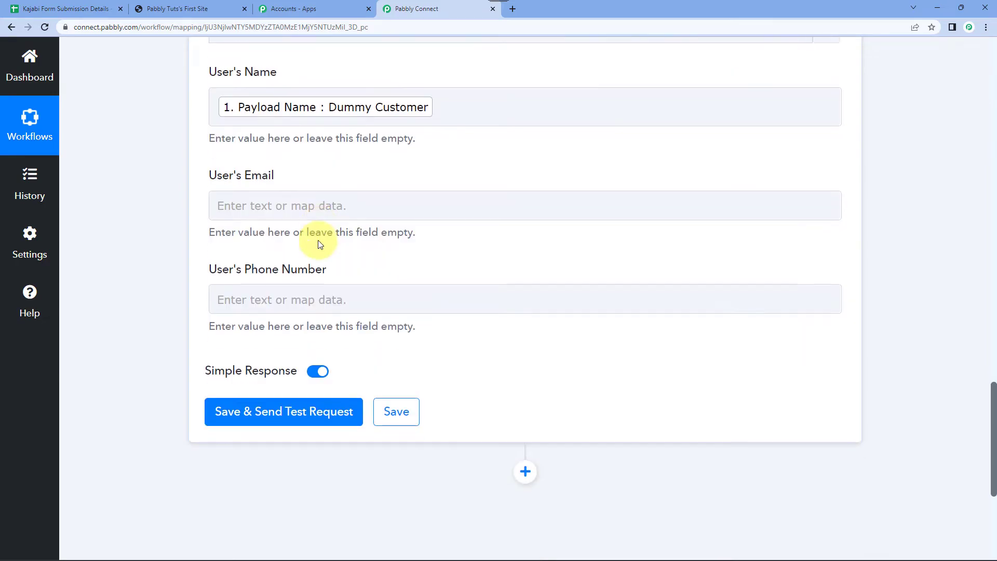
left_click(279, 138)
left_click(281, 259)
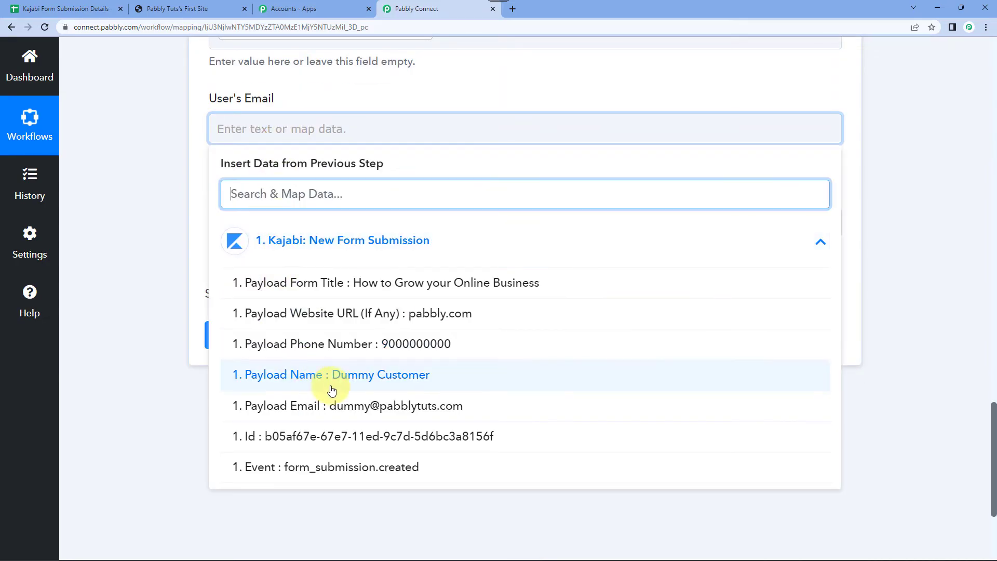
left_click(350, 405)
Map Payload Phone Number into User's Phone Number, then save and send a test request
left_click(254, 237)
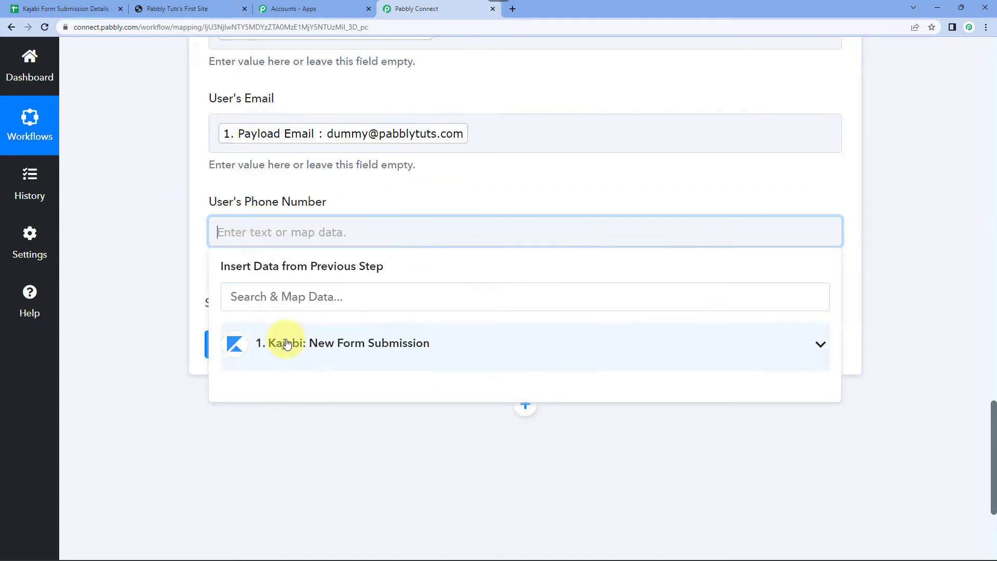
left_click(285, 343)
left_click(400, 457)
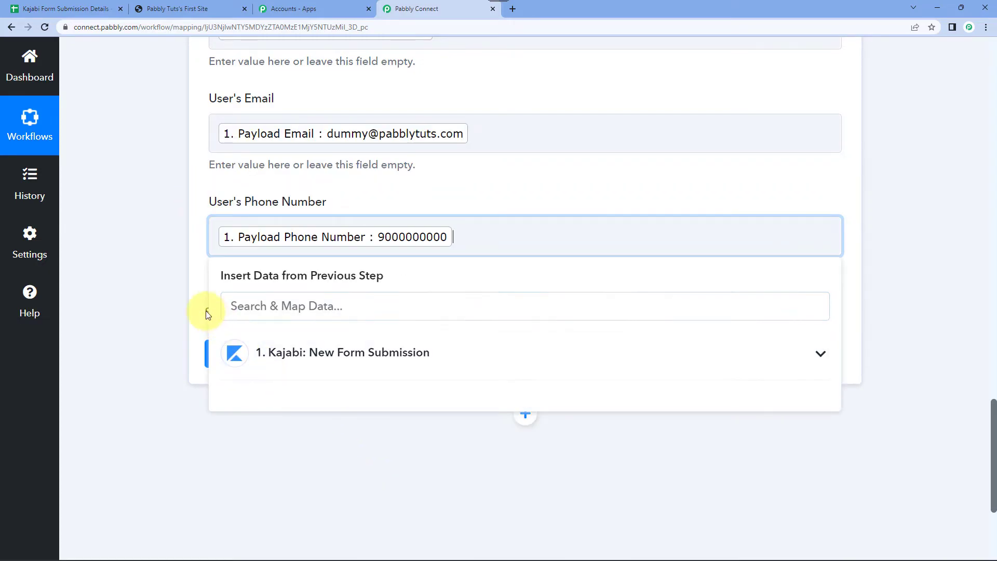
left_click(204, 312)
left_click(290, 356)
Verify cells A2, B2 and C2 of the Kajabi Form Submission Details sheet hold the test name, email and phone
left_click(21, 7)
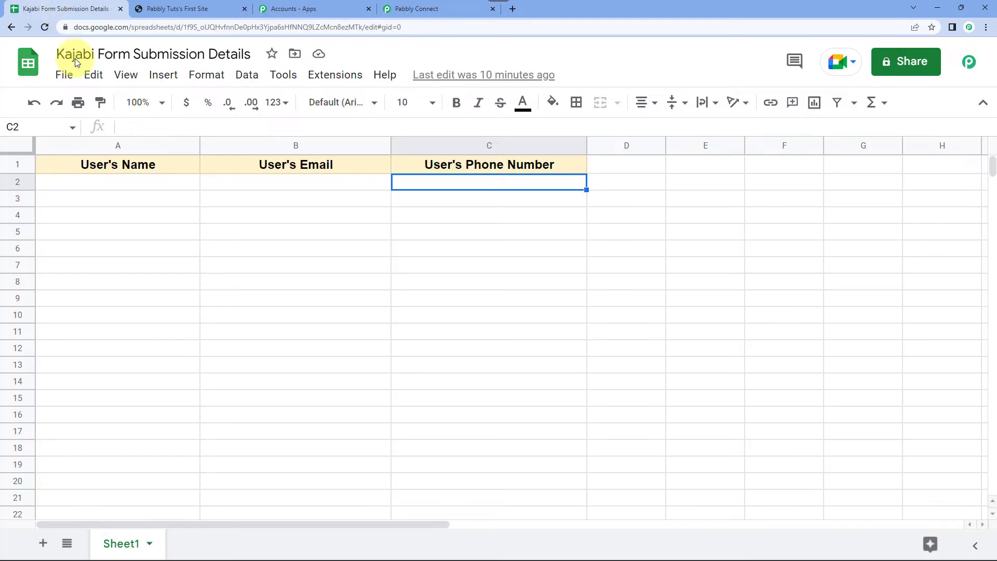
left_click(104, 345)
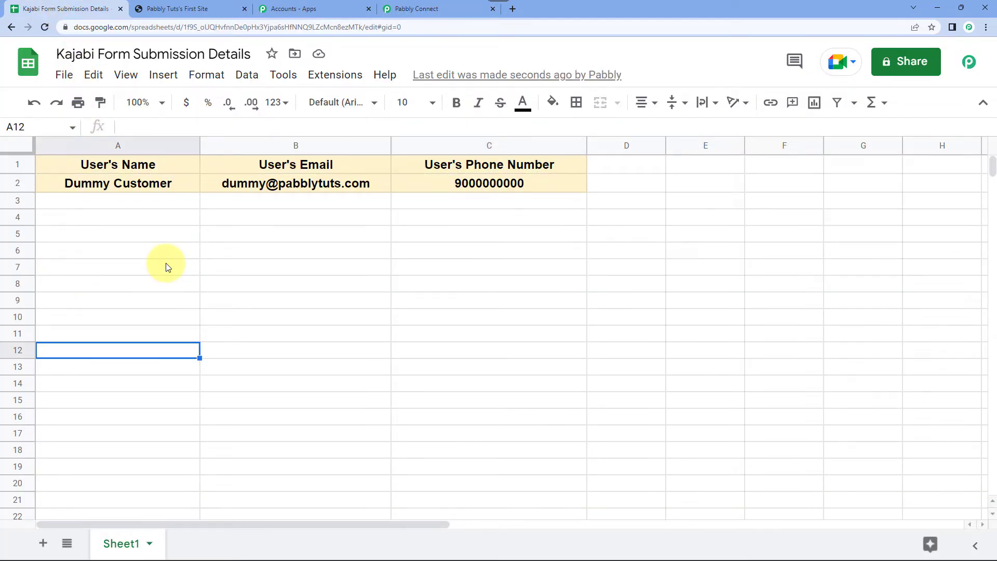
left_click(137, 187)
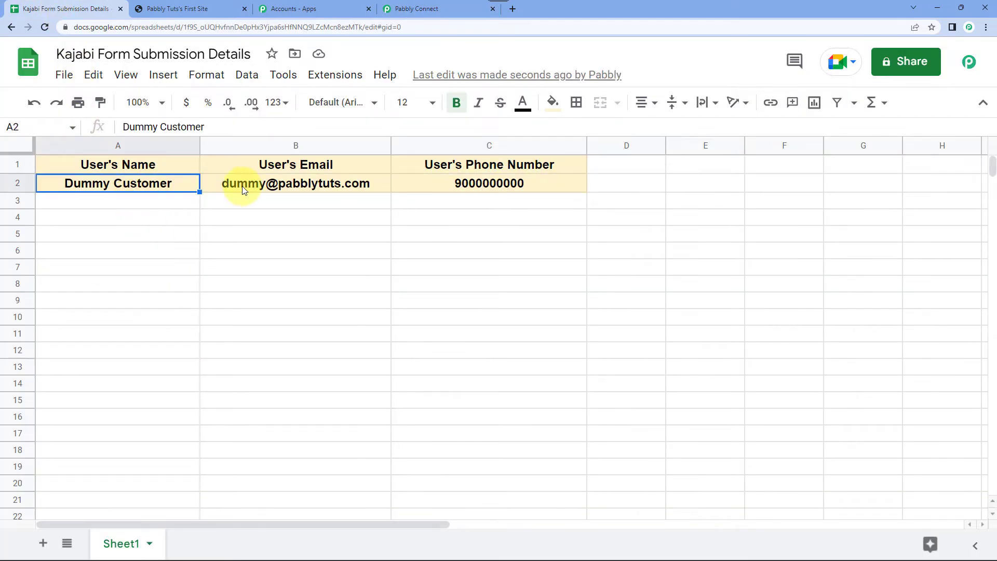
left_click(291, 184)
left_click(495, 181)
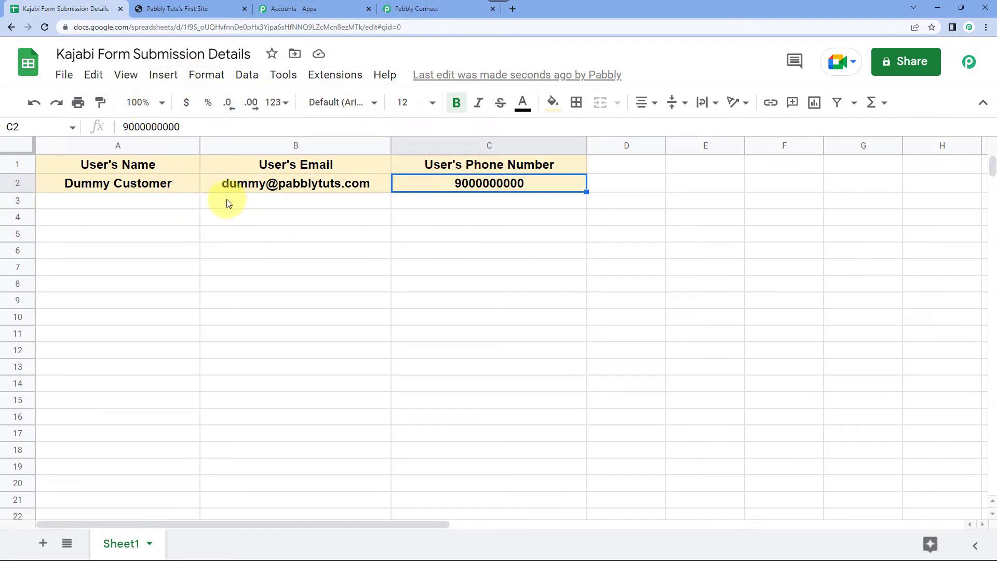
left_click(416, 9)
scroll(412, 435, "down", 5)
Save the Kajabi to Google Sheets workflow, dismiss the success message and collapse the Kajabi trigger card
left_click(408, 420)
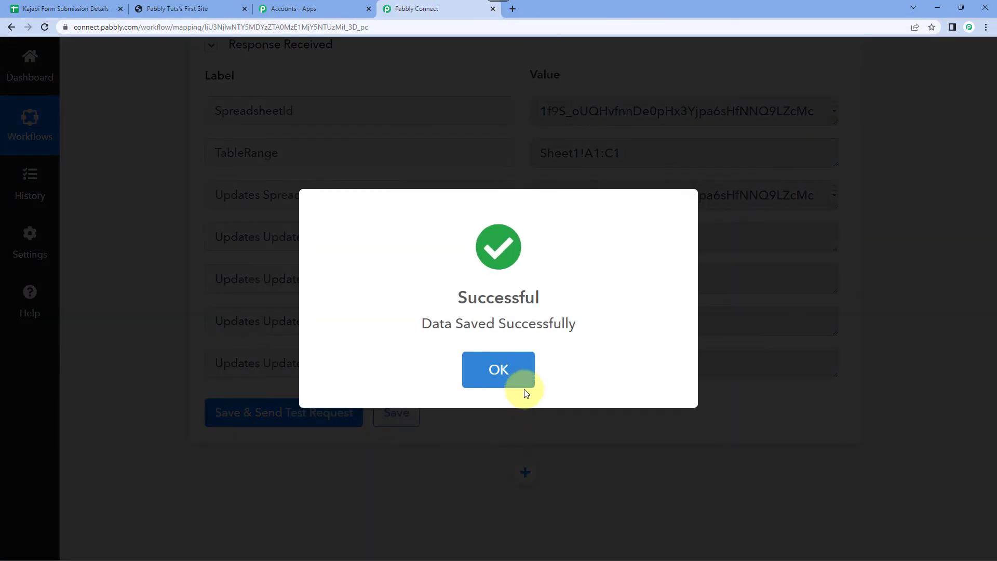
left_click(524, 387)
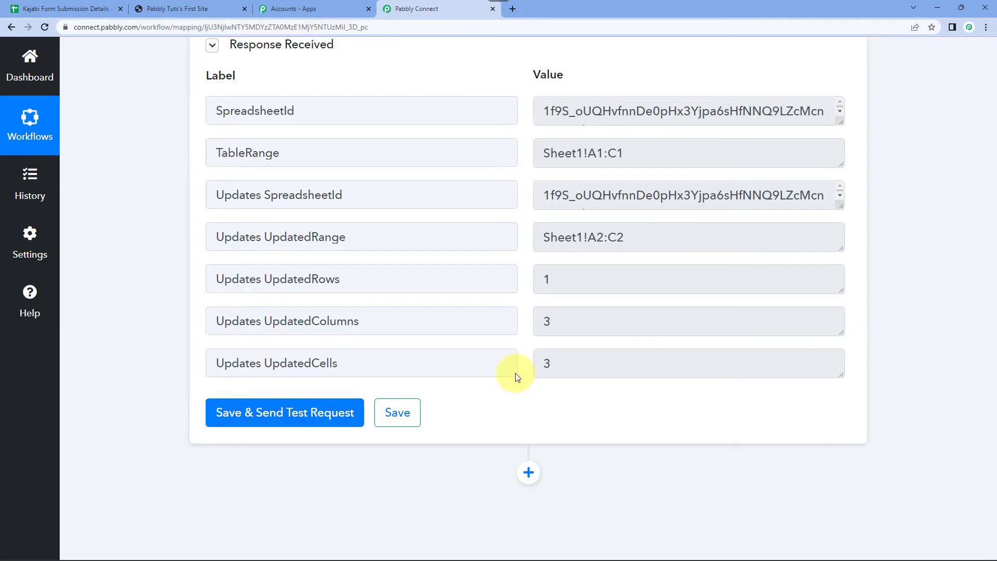
scroll(513, 429, "up", 10)
scroll(514, 431, "up", 5)
scroll(514, 434, "up", 3)
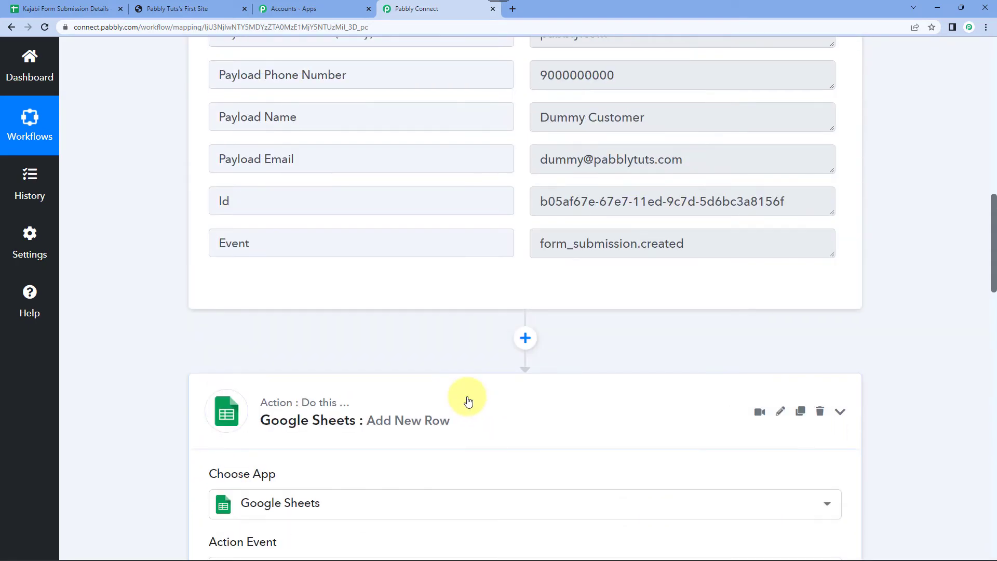
scroll(467, 401, "up", 4)
scroll(464, 397, "up", 9)
scroll(463, 396, "up", 2)
left_click(414, 263)
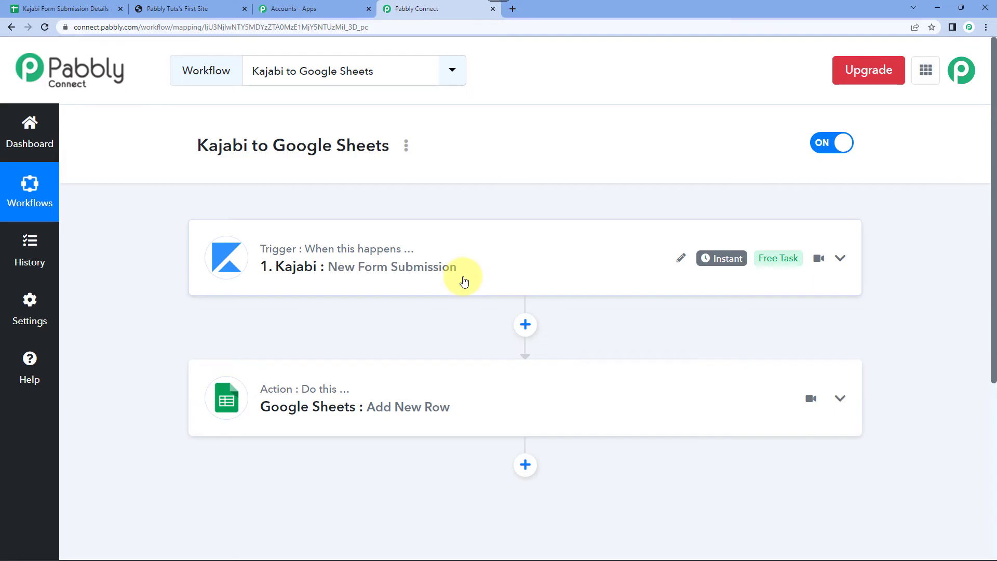
left_click(98, 9)
left_click(109, 217)
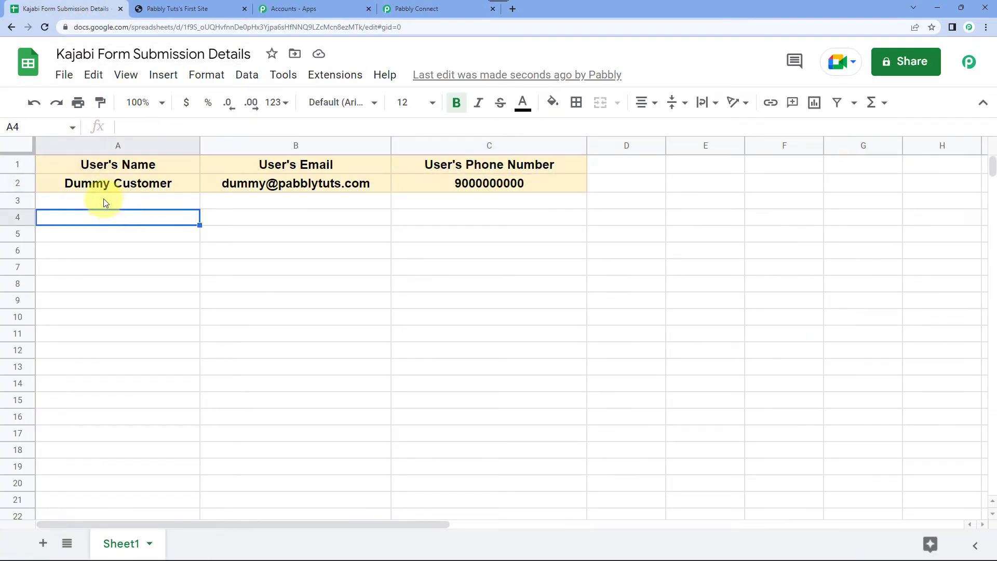
left_click_drag(105, 202, 497, 200)
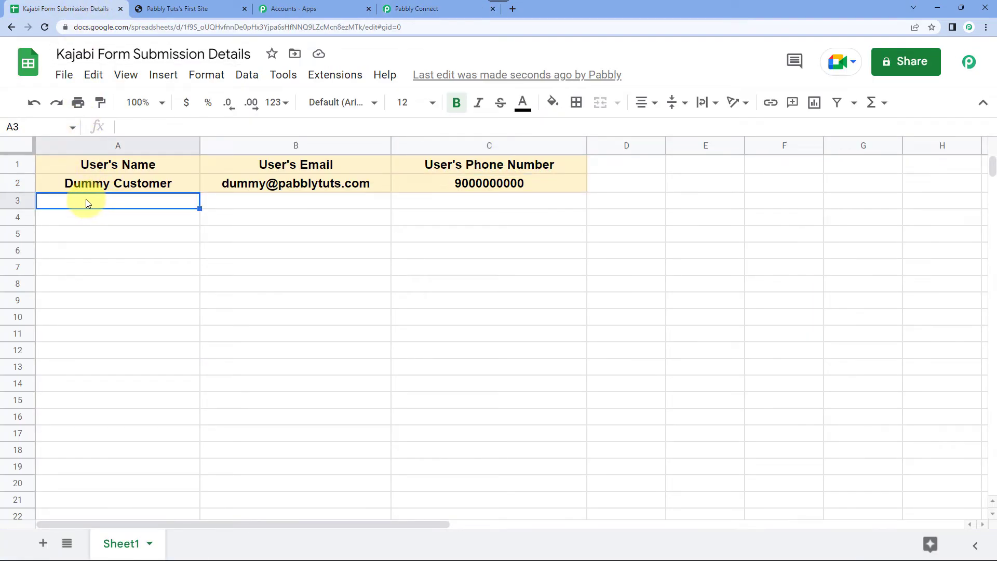
left_click(242, 179)
left_click_drag(142, 182, 470, 184)
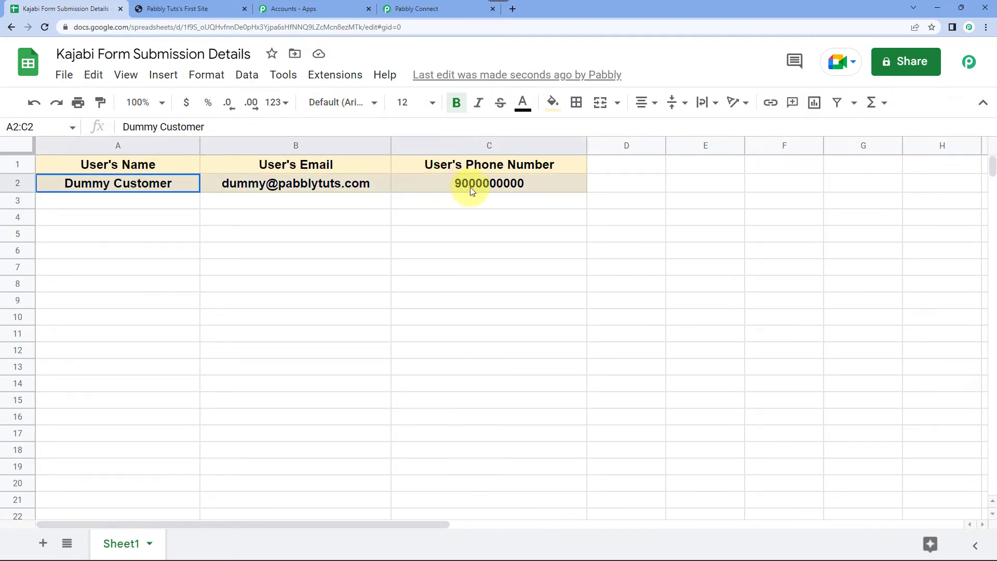
left_click(431, 6)
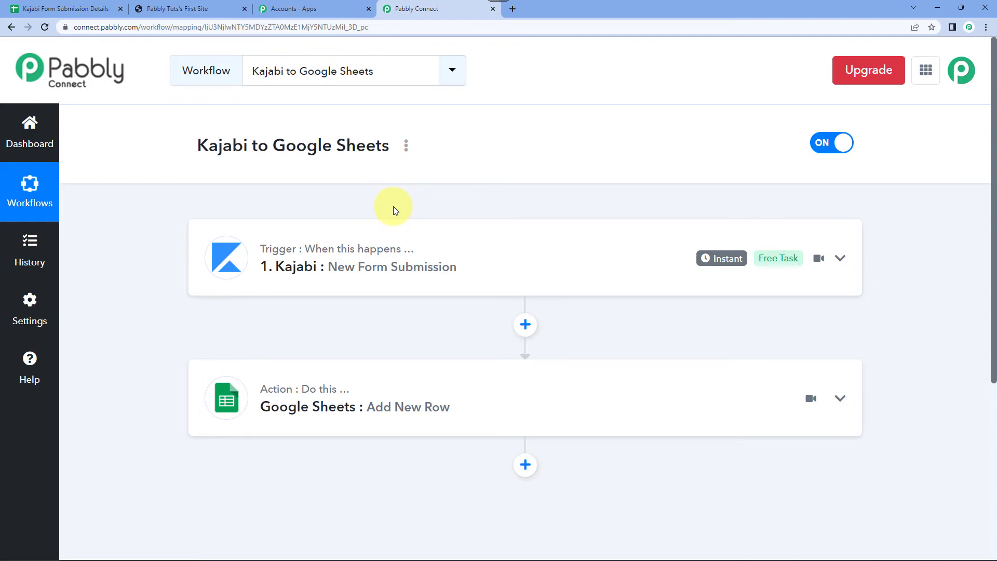